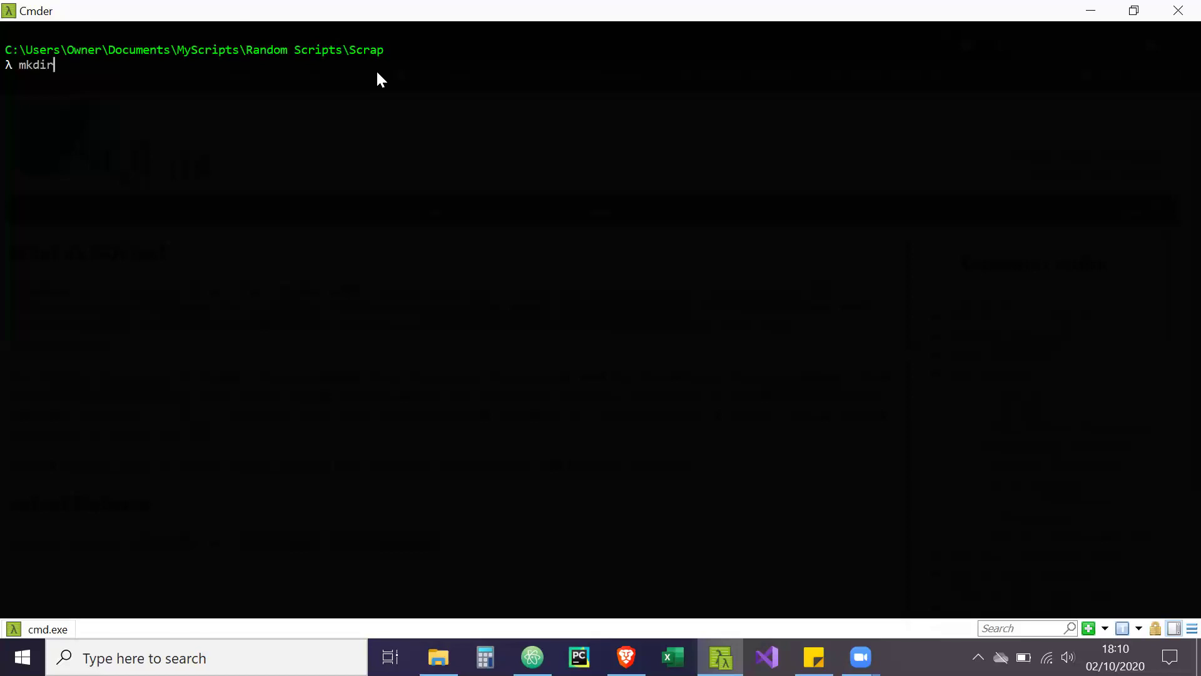
Step: Create a sql_test folder and build a my_env virtual environment inside it with python -m venv
text(sql_test)
key(Return)
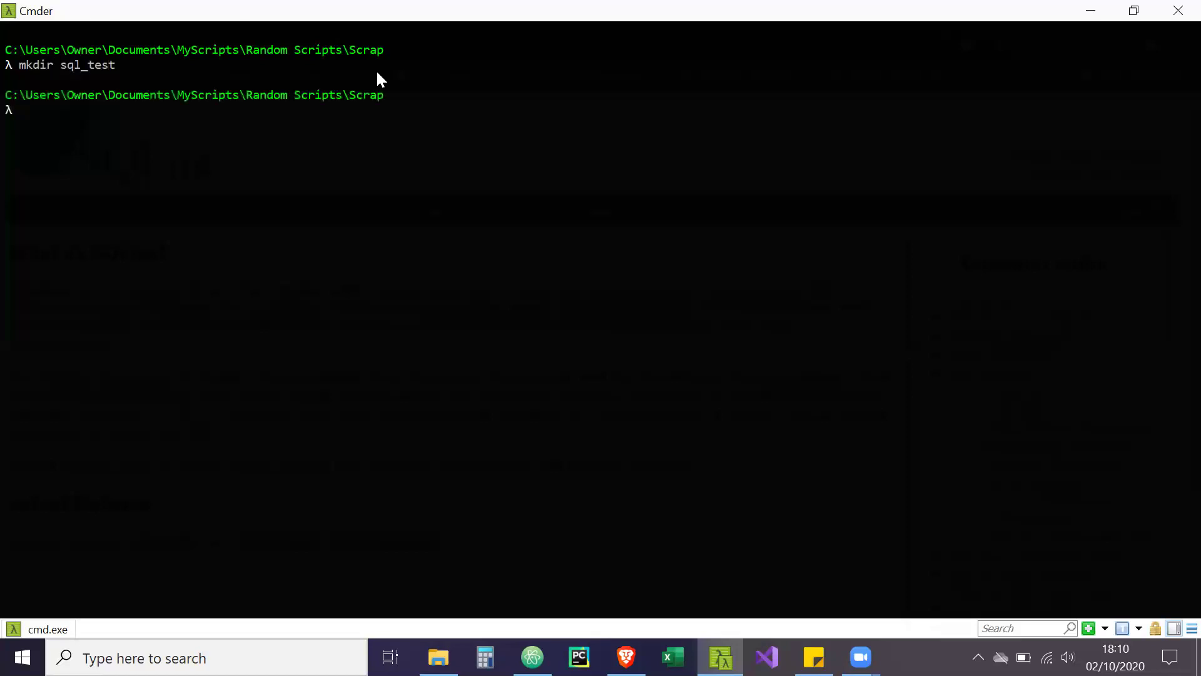
text(cd sql_test)
key(Return)
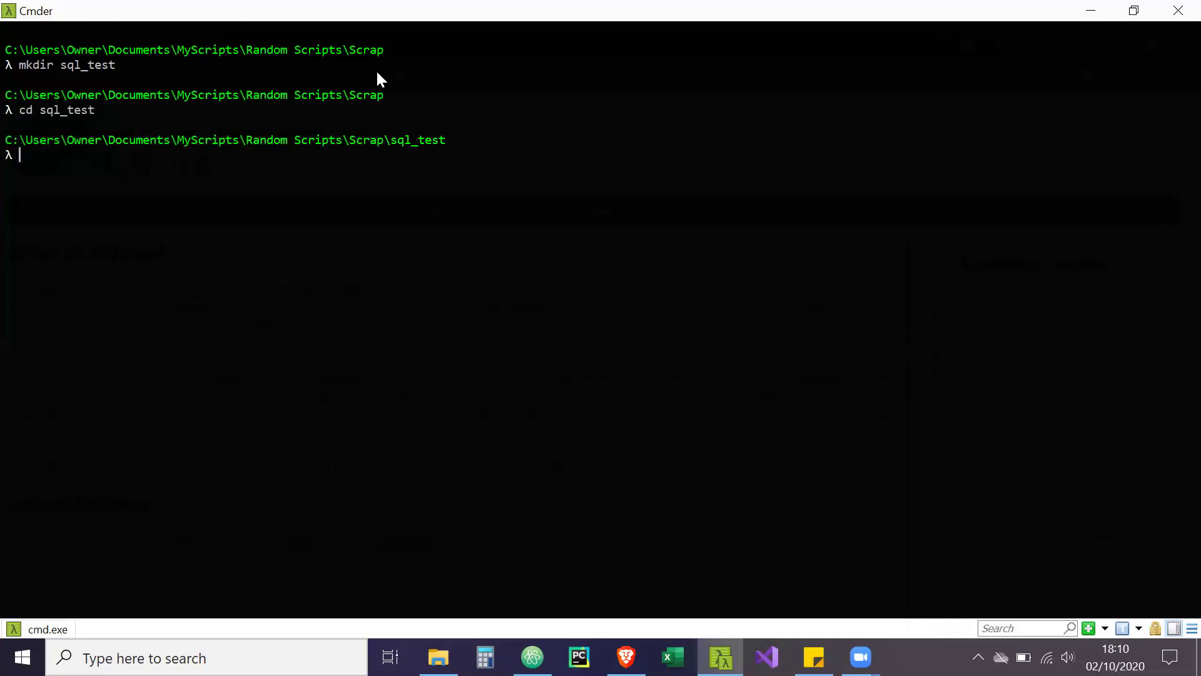
text(python -m venv my_env)
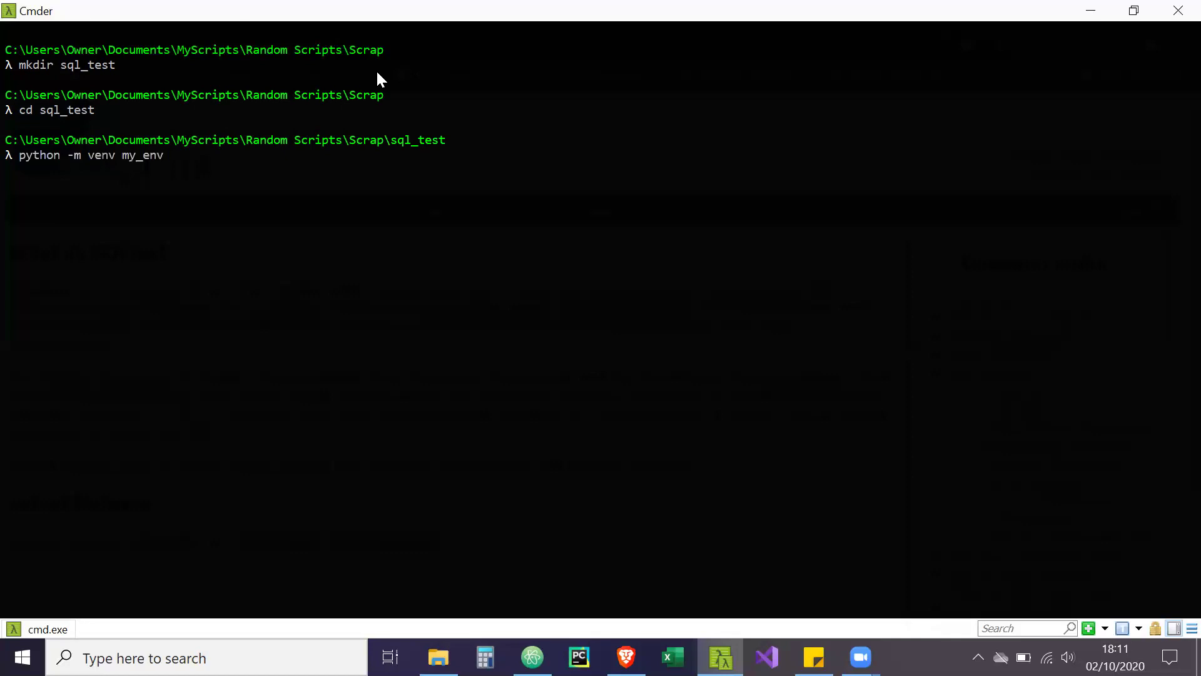
key(Return)
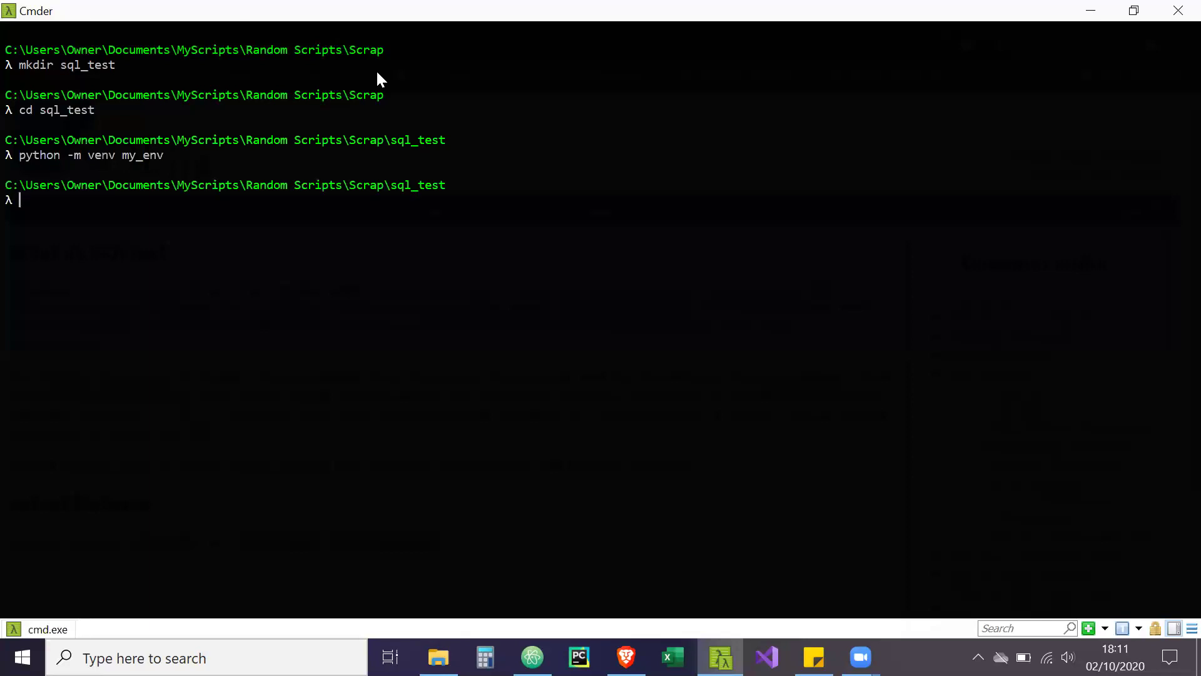
Step: List sql_test, move into my_env's Scripts folder, and activate the my_env environment
text(ls)
key(Return)
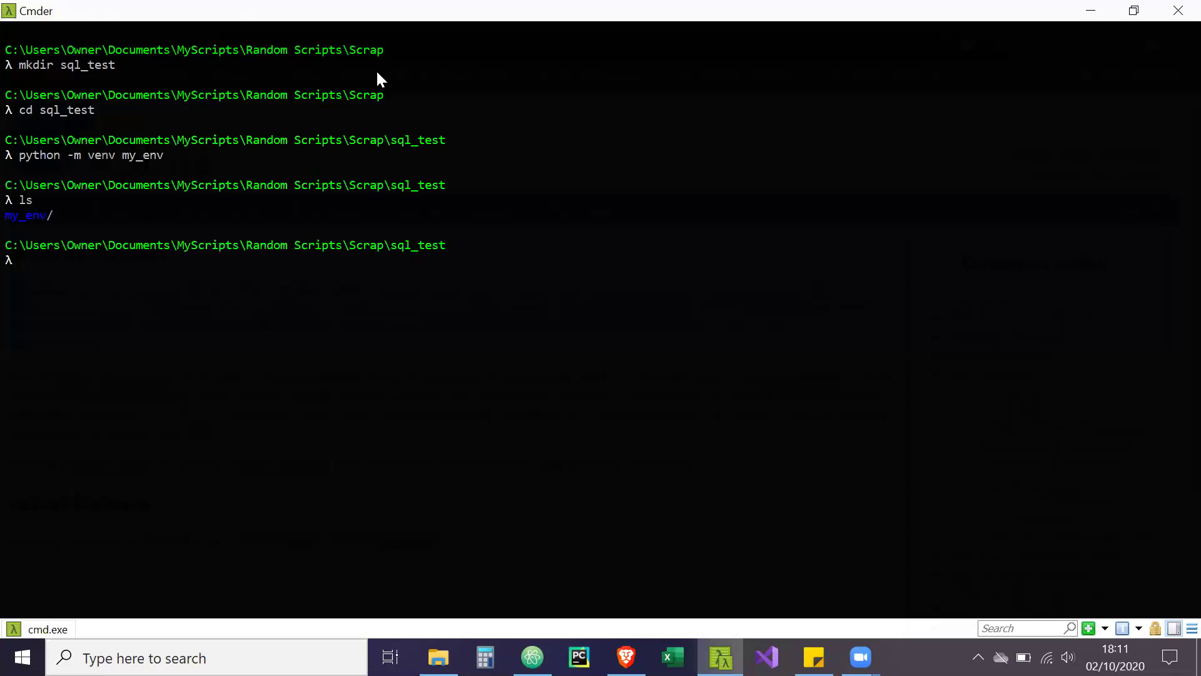
text(cd my_env)
key(Return)
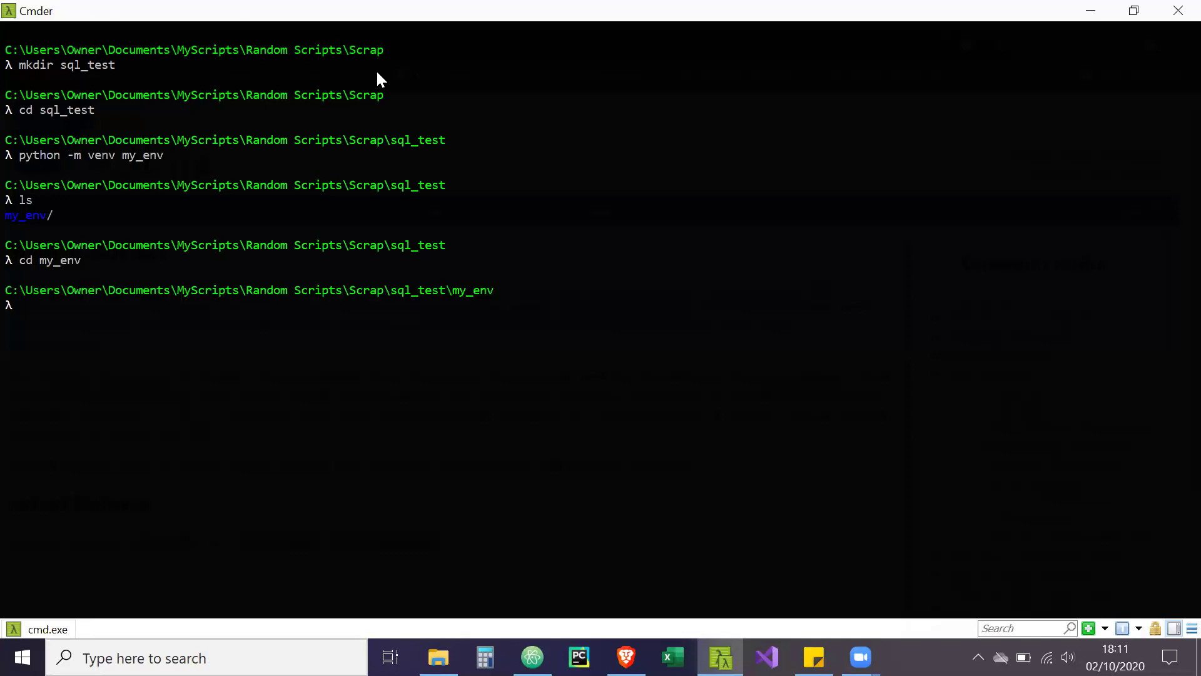
text(cd scripts)
key(Return)
text(activate)
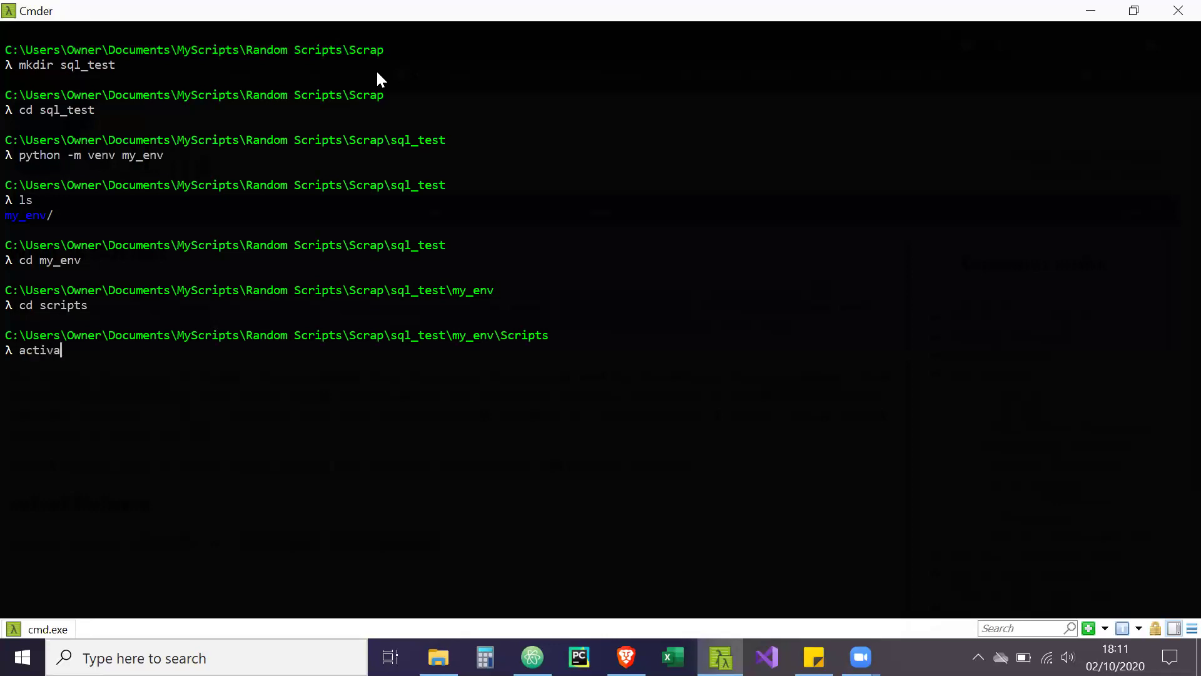
key(Return)
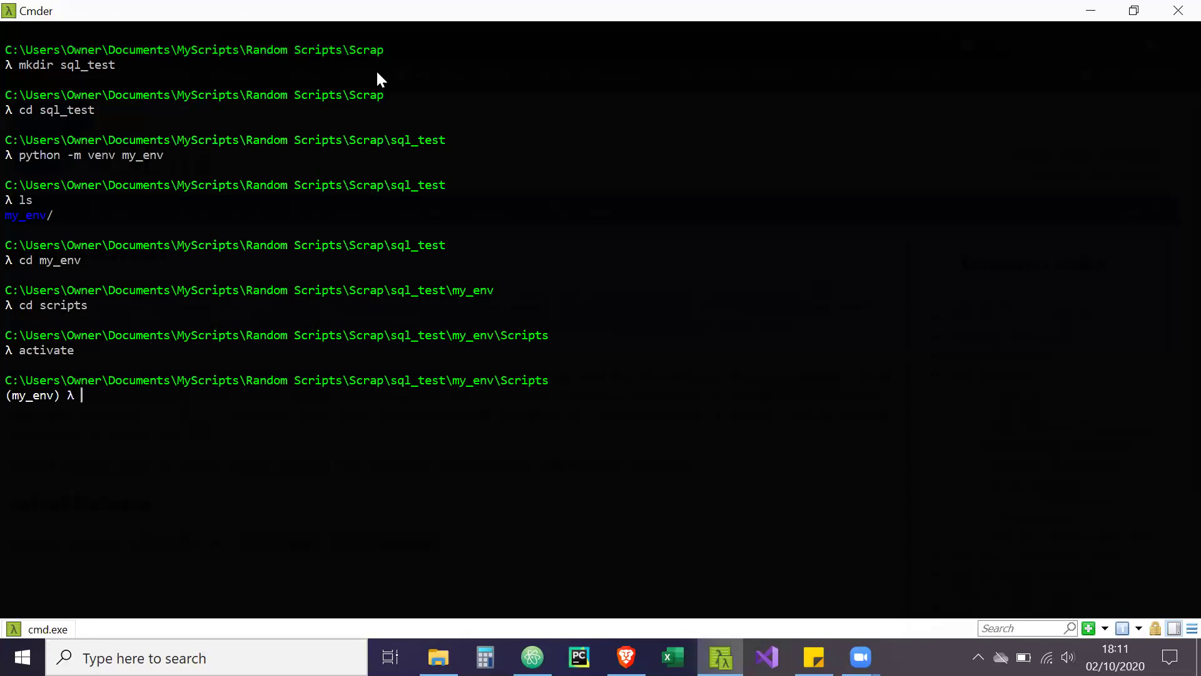
Step: Launch Python in my_env, import sqlite3, and check it reports version 2.6.0 with SQLite 3.21.0
text(python)
key(Return)
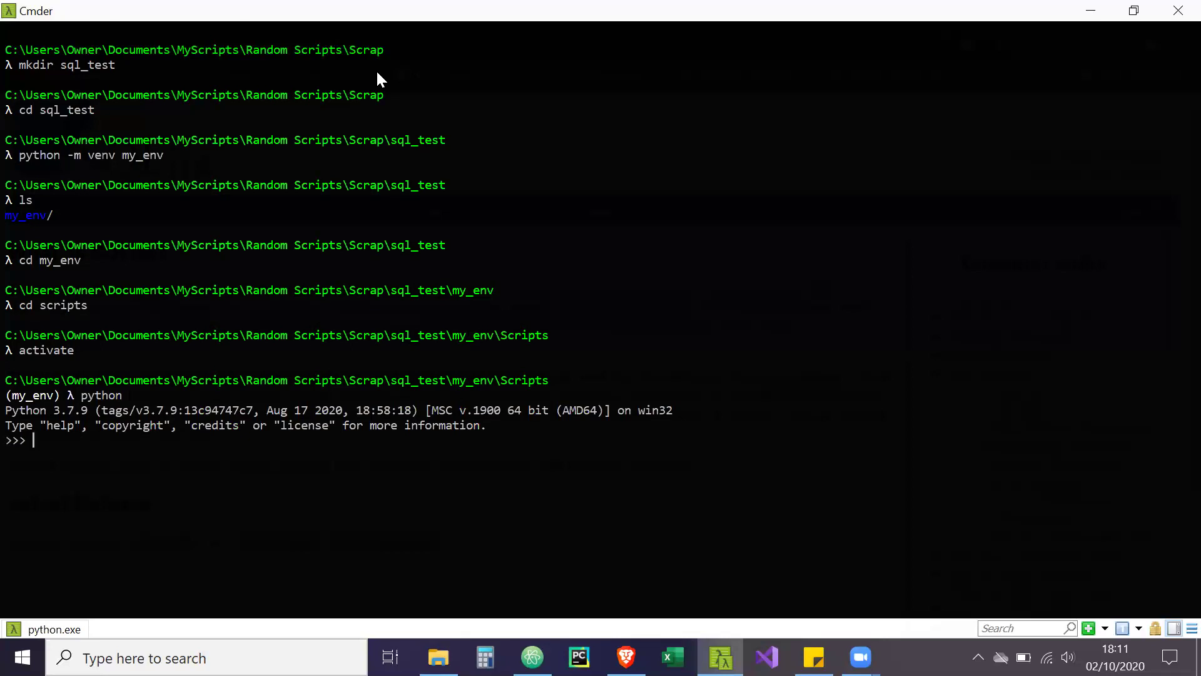
text(import sqlite3)
key(Return)
text(sqlite3.version)
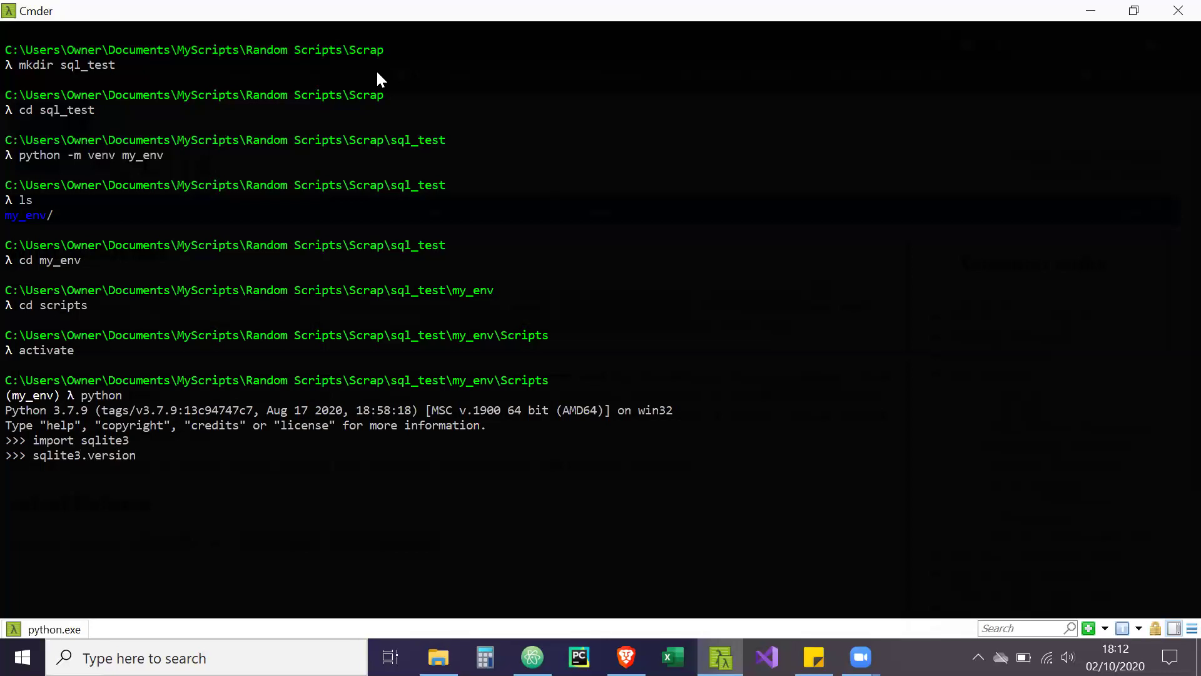
key(Return)
text(sqlite3.sqlite_version)
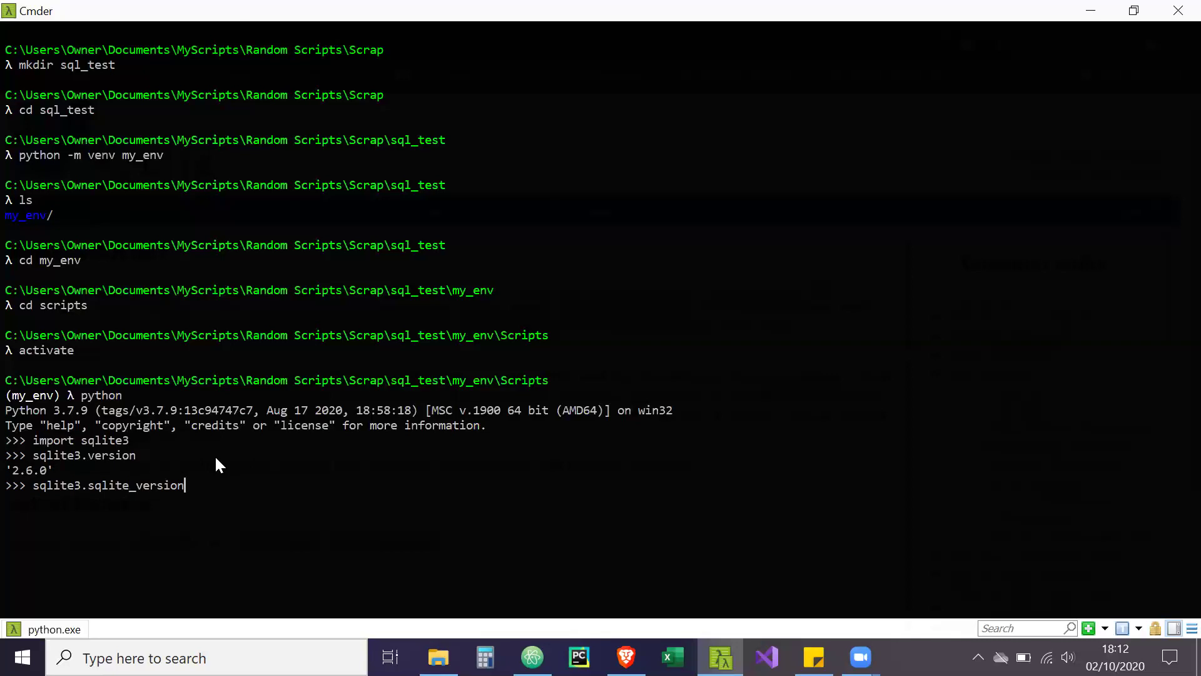
key(Return)
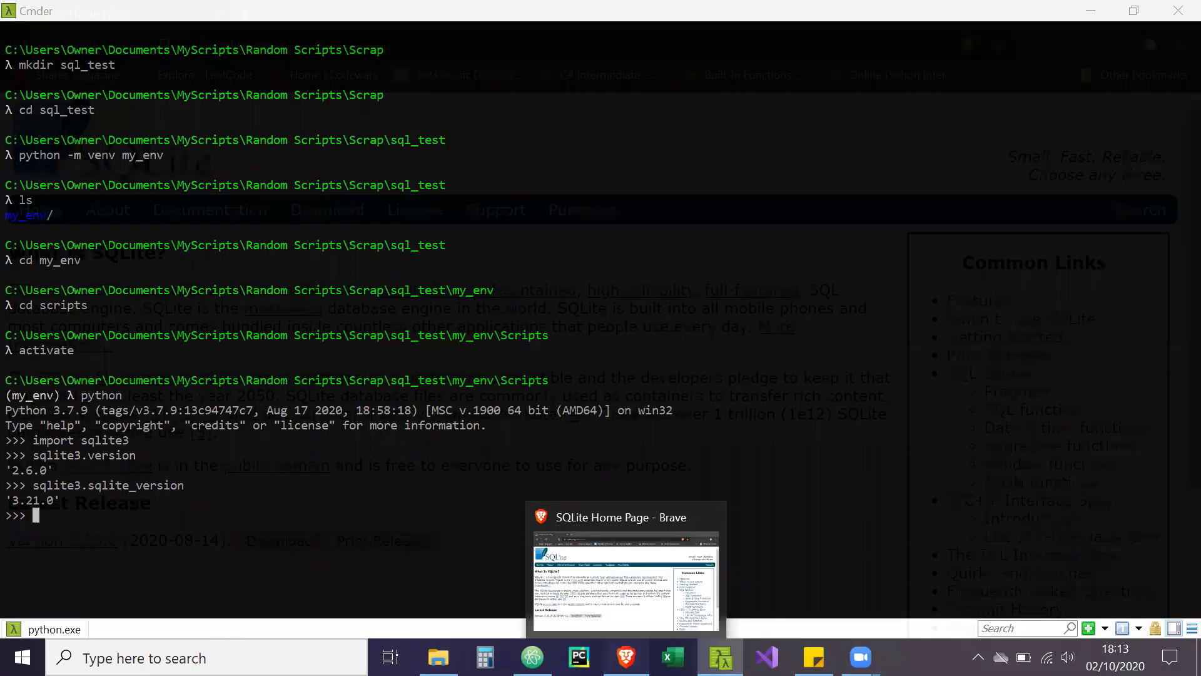
Step: Save sqlite-dll-win64-x64-3330000.zip from sqlite.org's Precompiled Binaries for Windows into Downloads
click(626, 576)
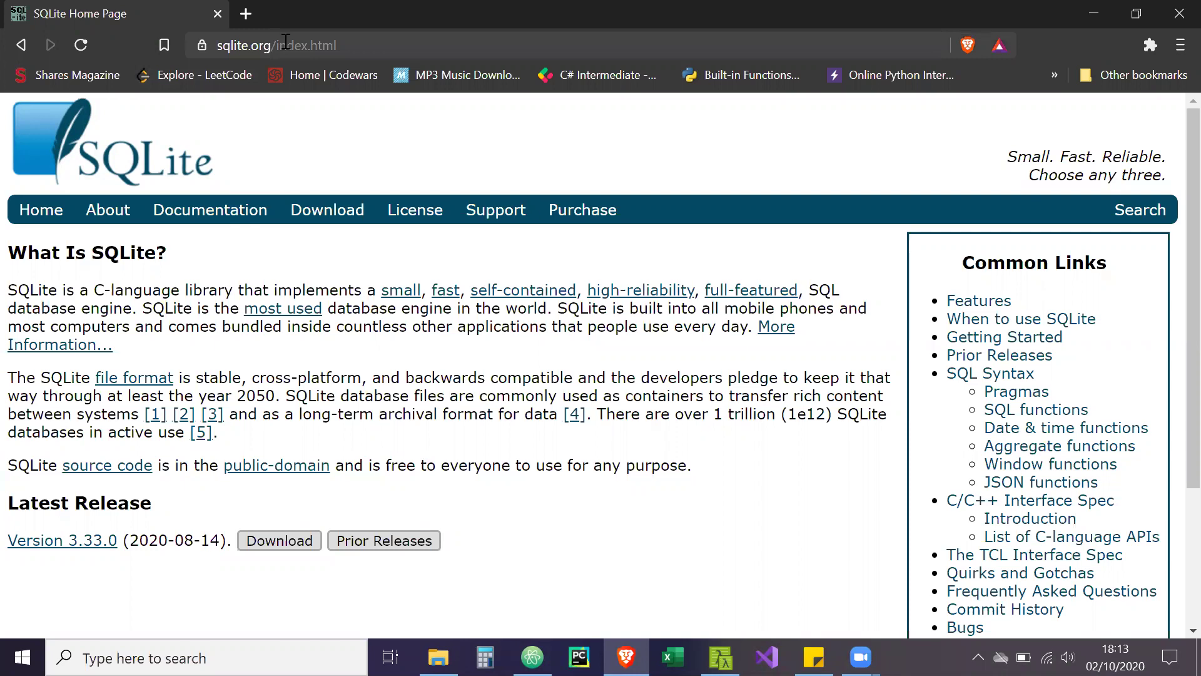
click(324, 219)
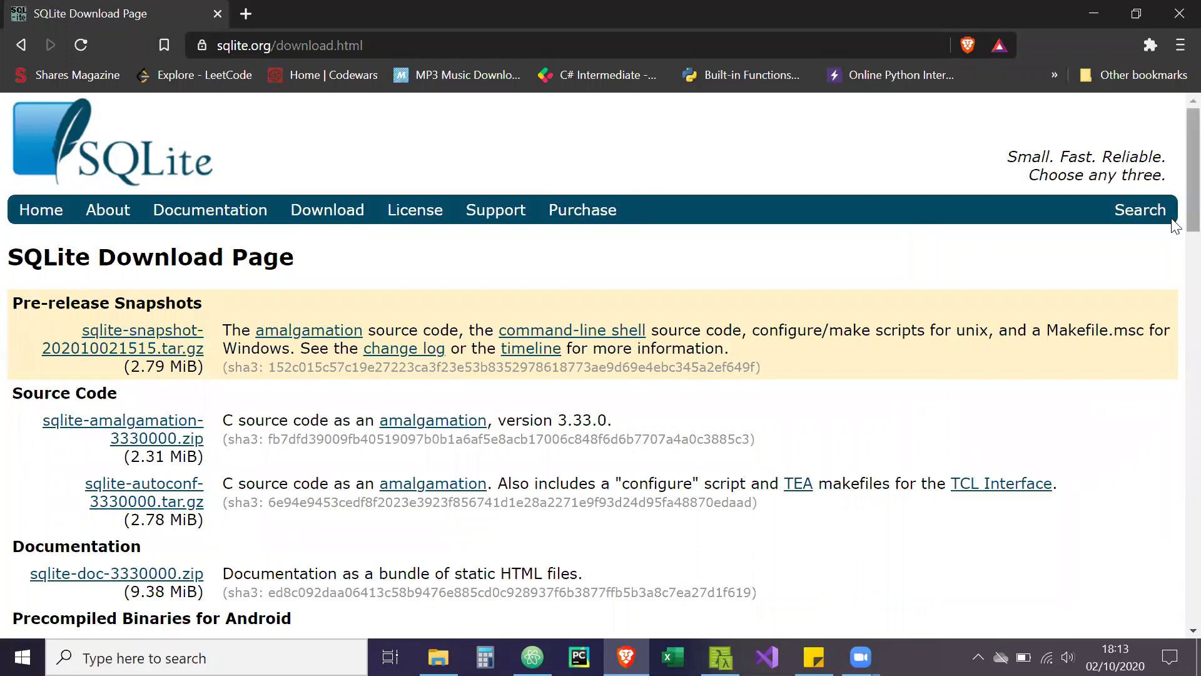
scroll(1176, 331, down, 5)
scroll(1176, 345, down, 5)
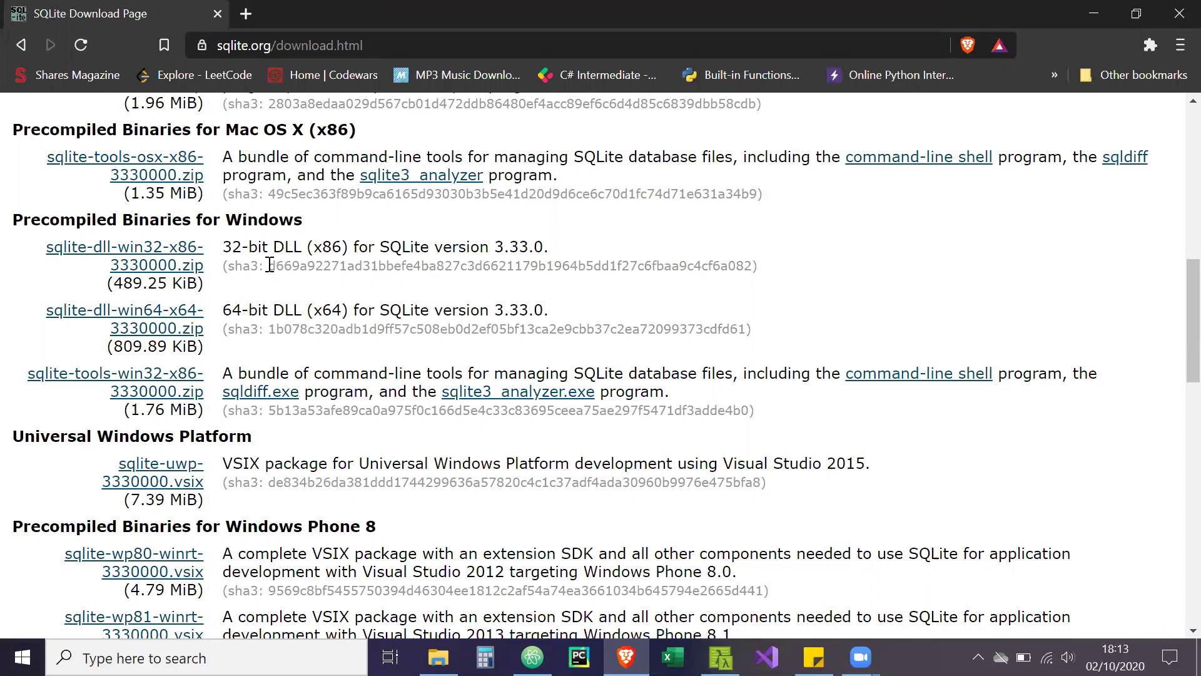
click(173, 330)
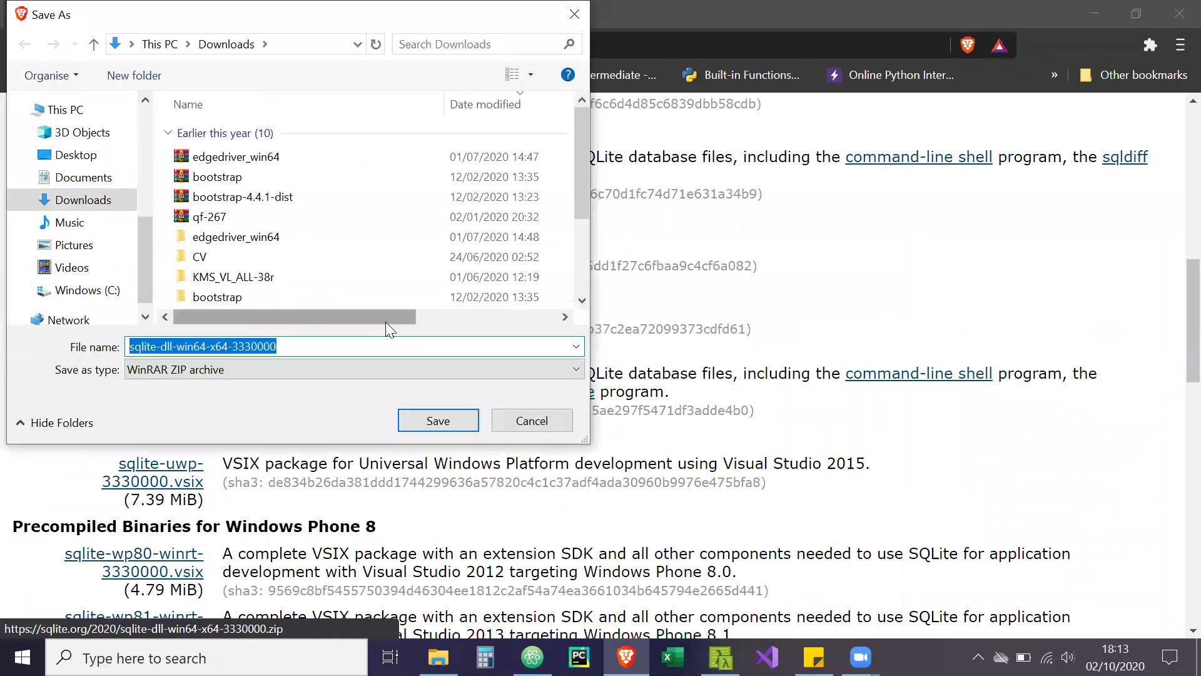
click(438, 420)
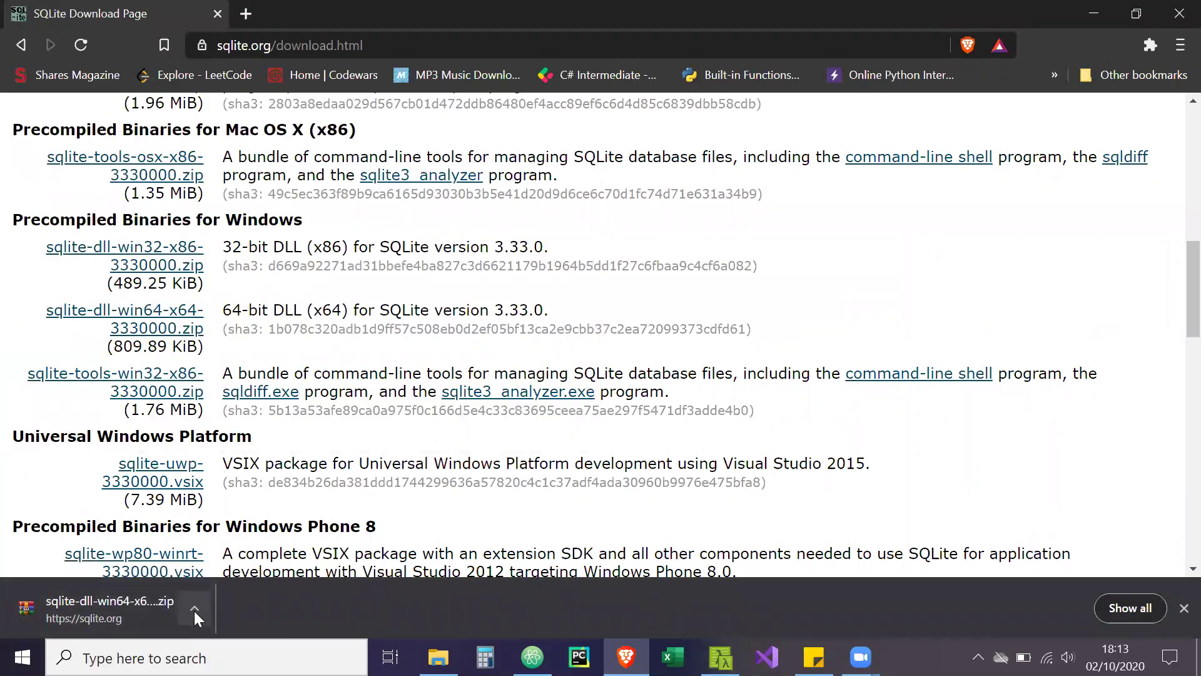
click(194, 610)
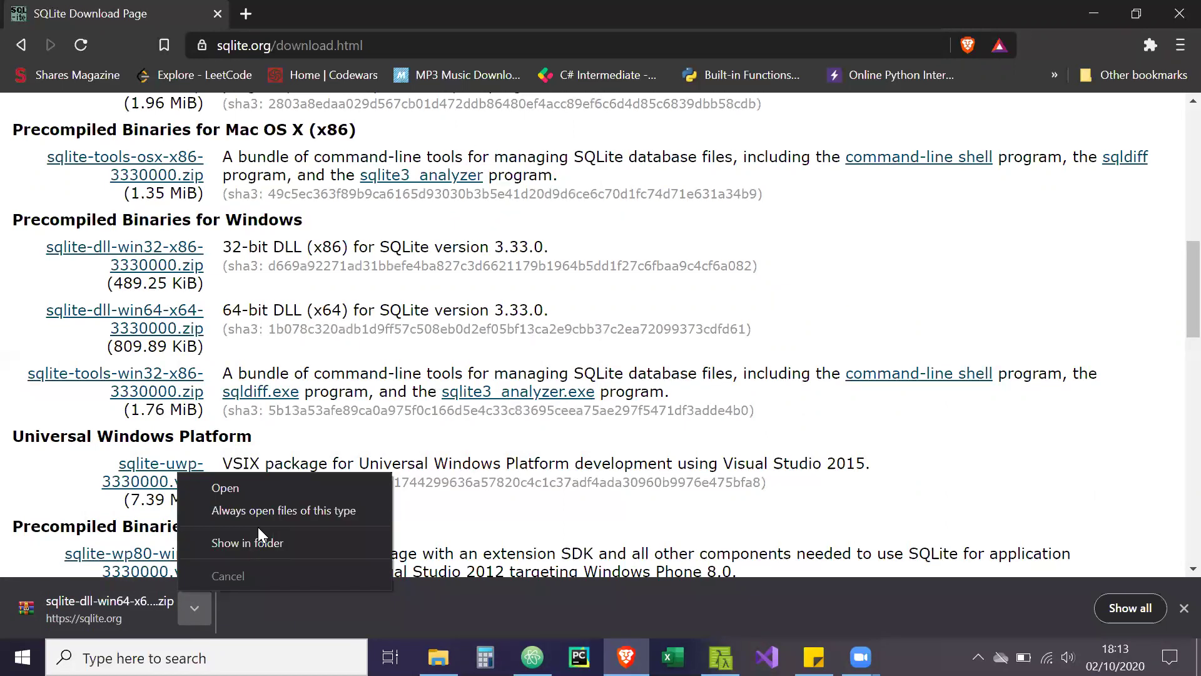
Step: Extract sqlite-dll-win64-x64-3330000.zip and open the extracted folder, selecting its sqlite3.dll
click(259, 540)
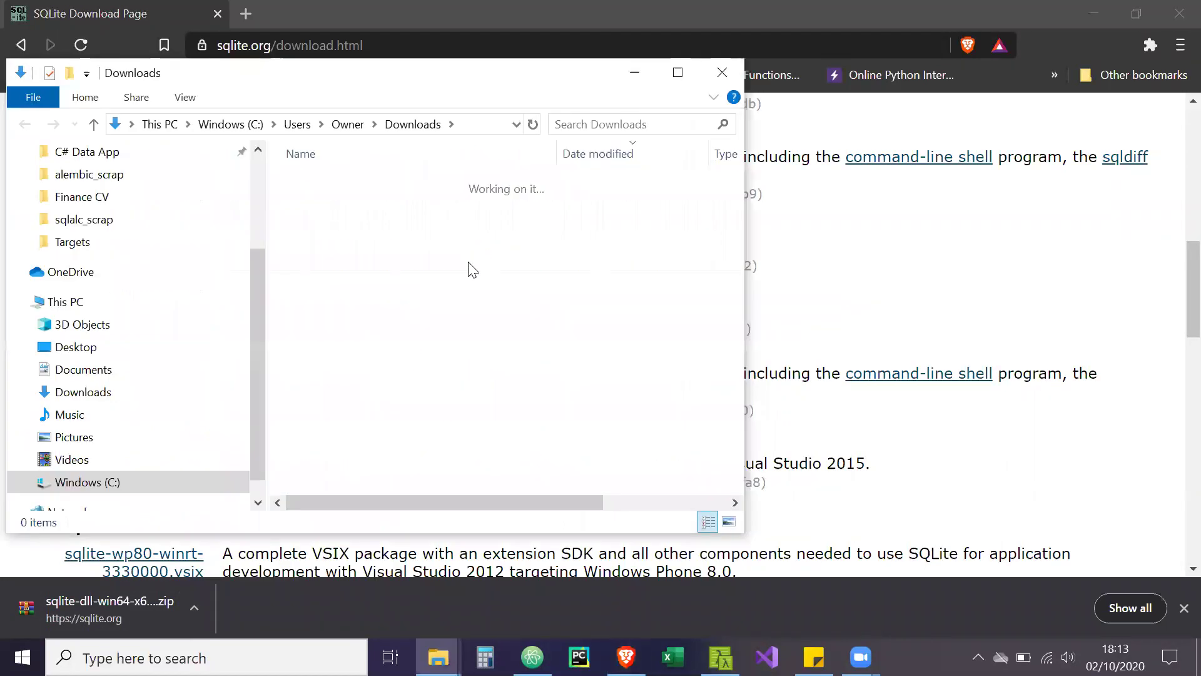
right_click(401, 199)
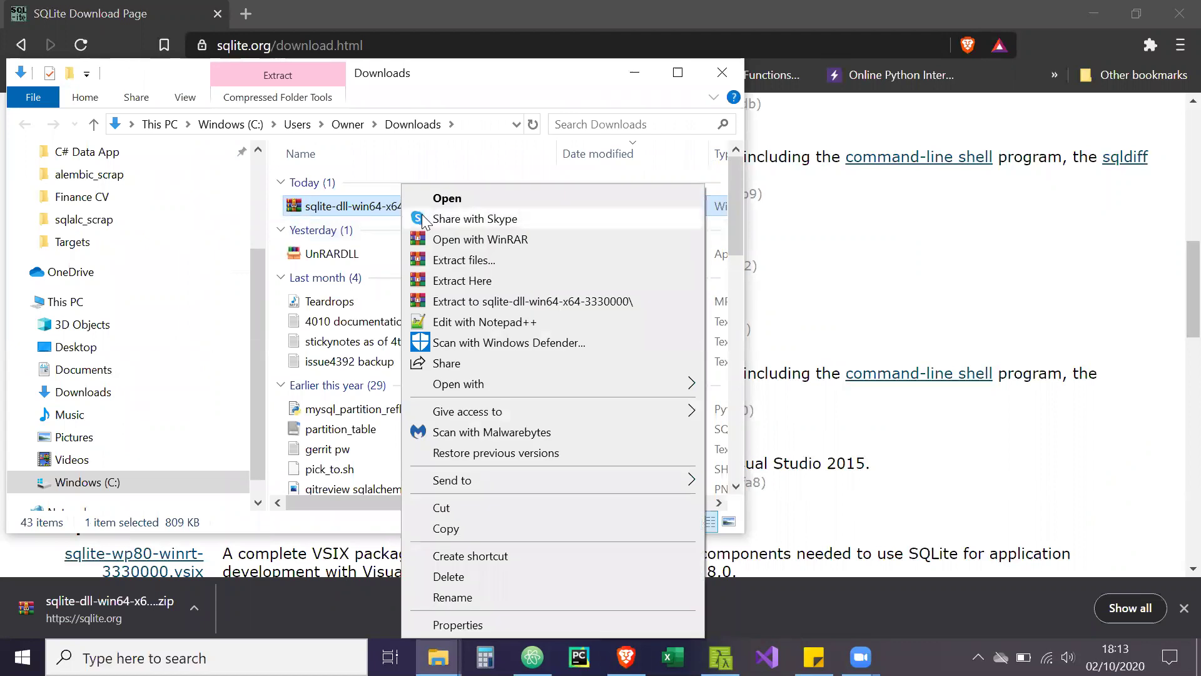
click(457, 261)
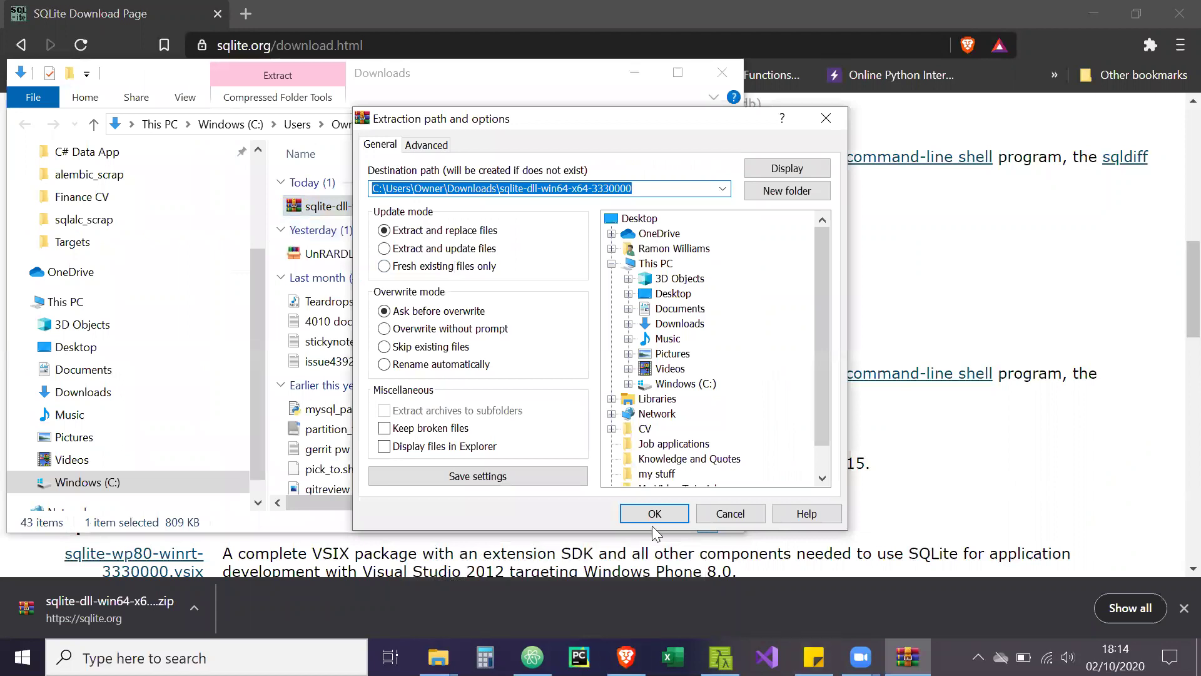
click(643, 519)
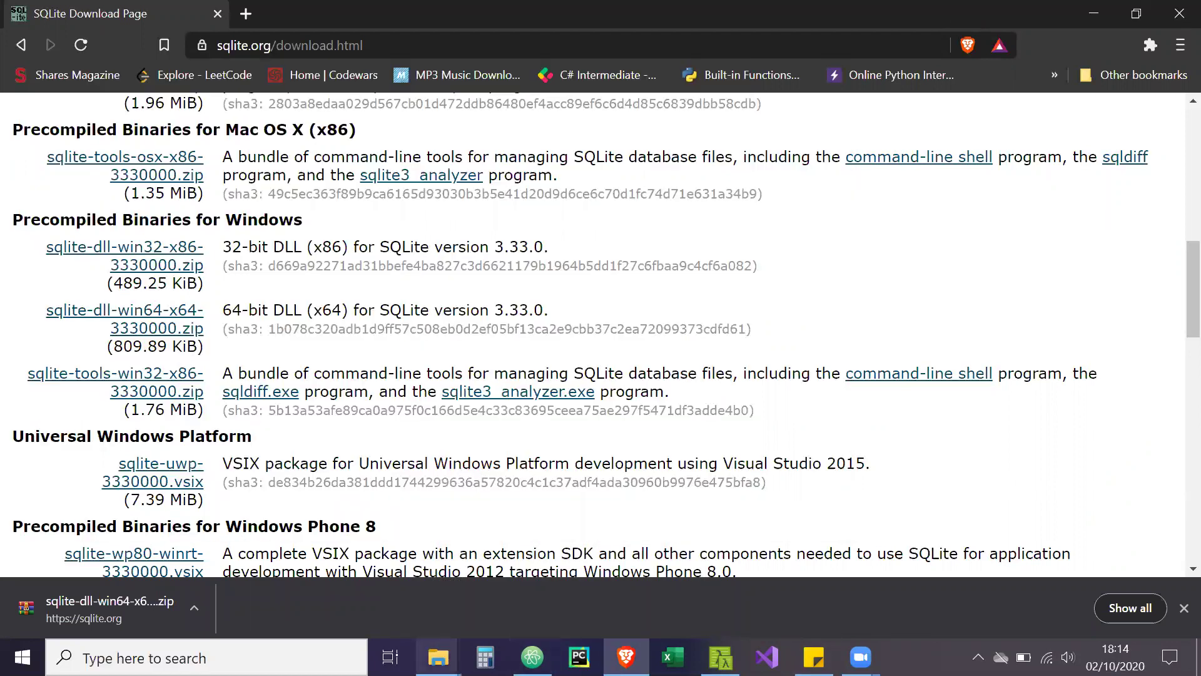
mouse_move(457, 637)
click(468, 614)
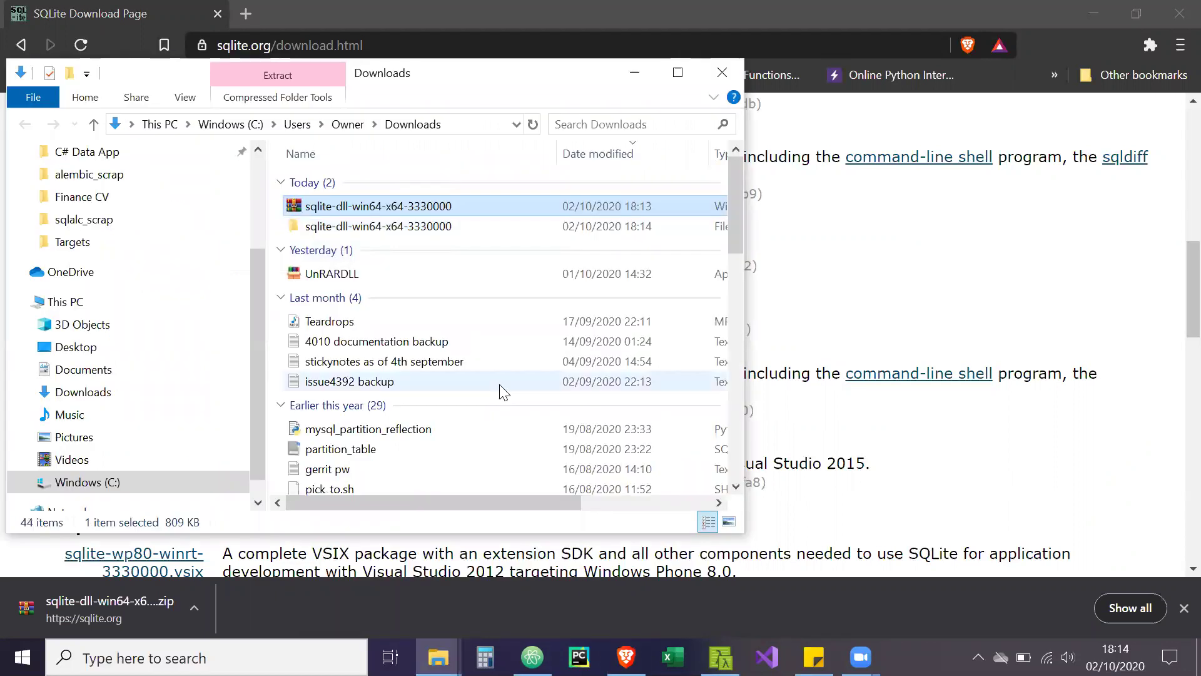
click(394, 226)
double_click(394, 227)
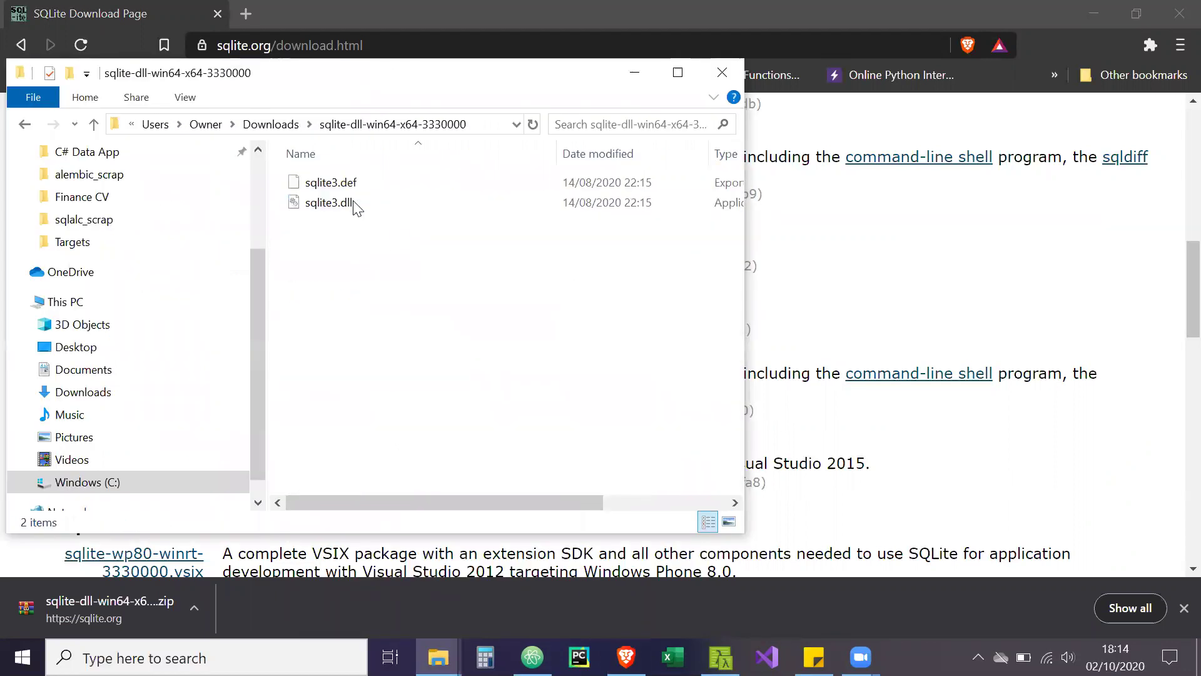
click(353, 203)
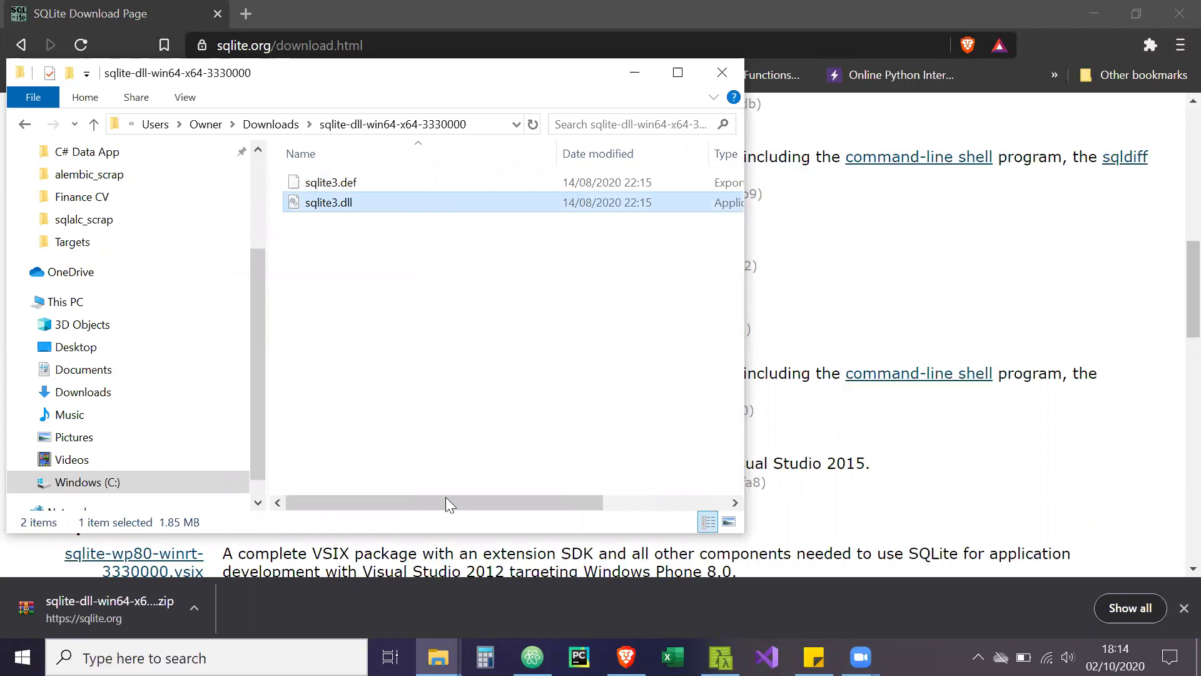
Step: Open a second File Explorer window beside the first and browse to the user's folder on C:
right_click(440, 653)
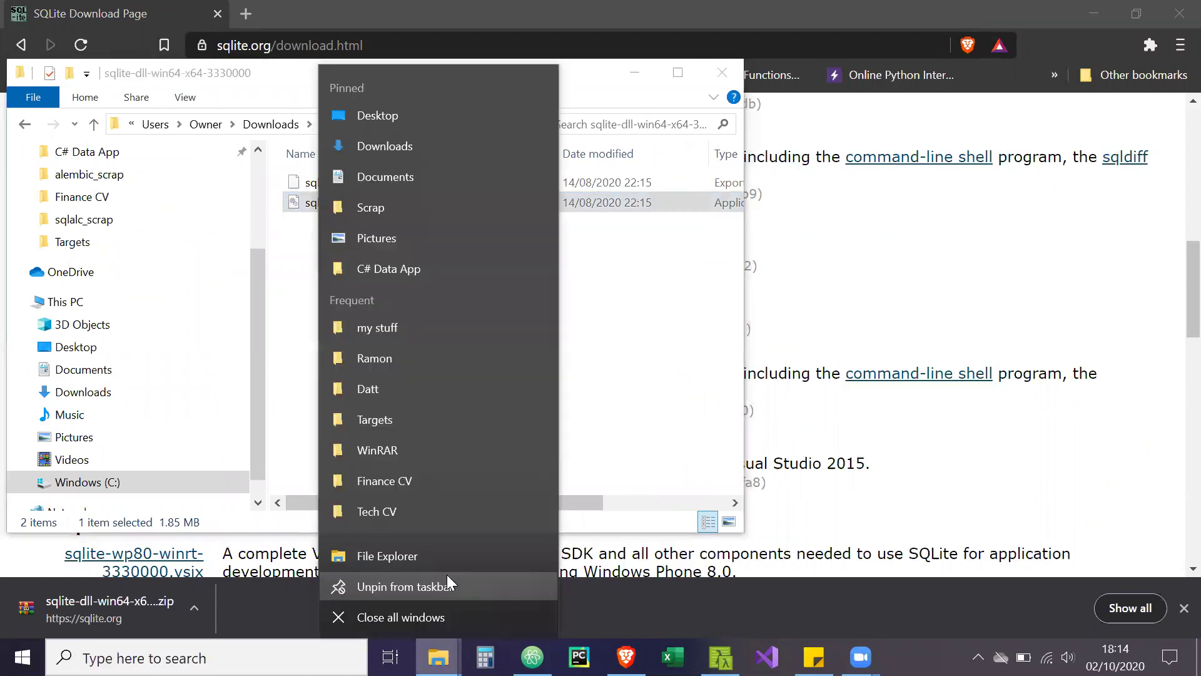
click(441, 561)
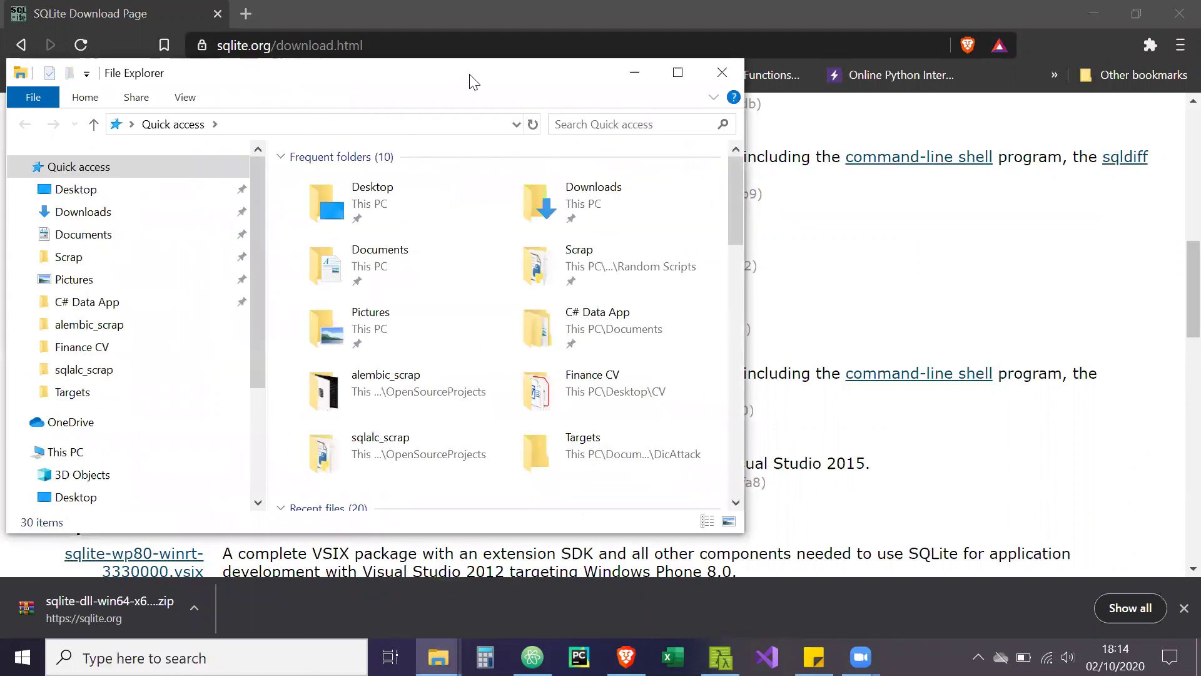
drag(473, 82, 1074, 107)
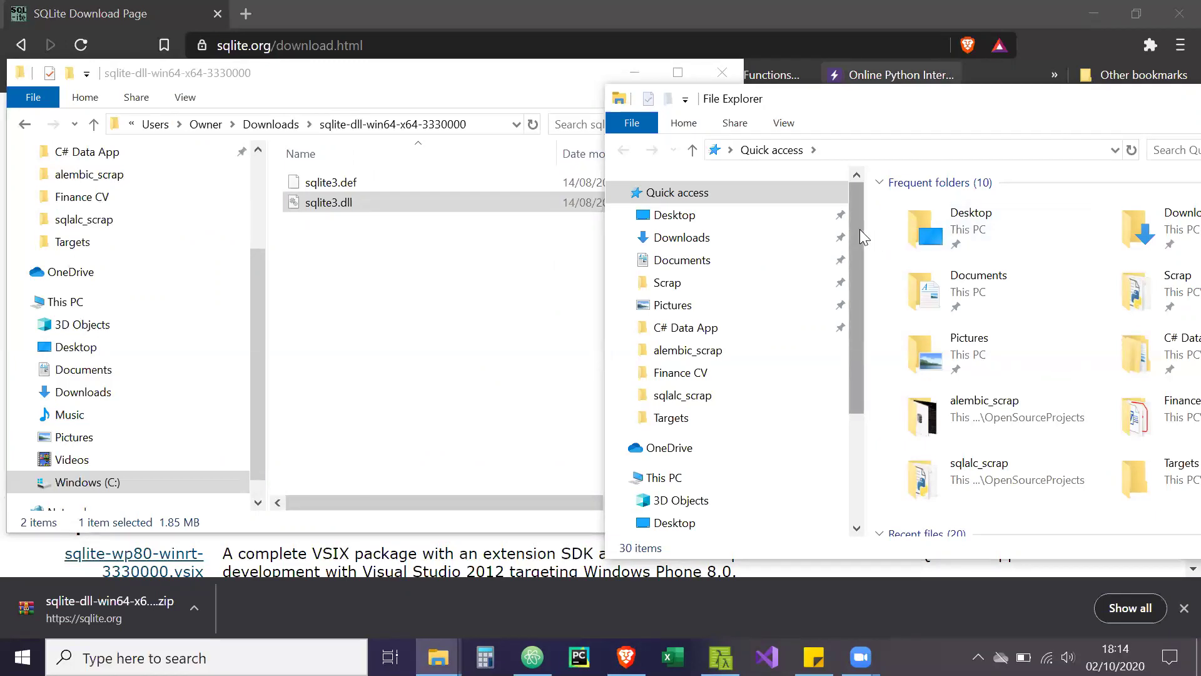
drag(860, 229, 857, 389)
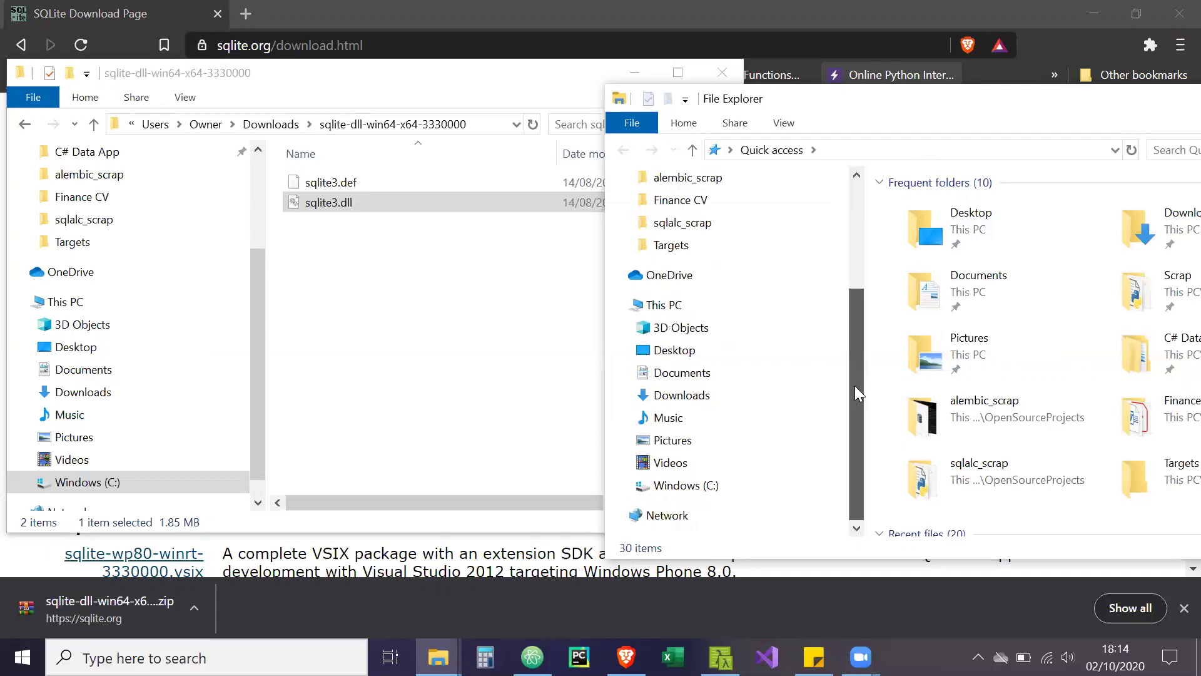
click(691, 488)
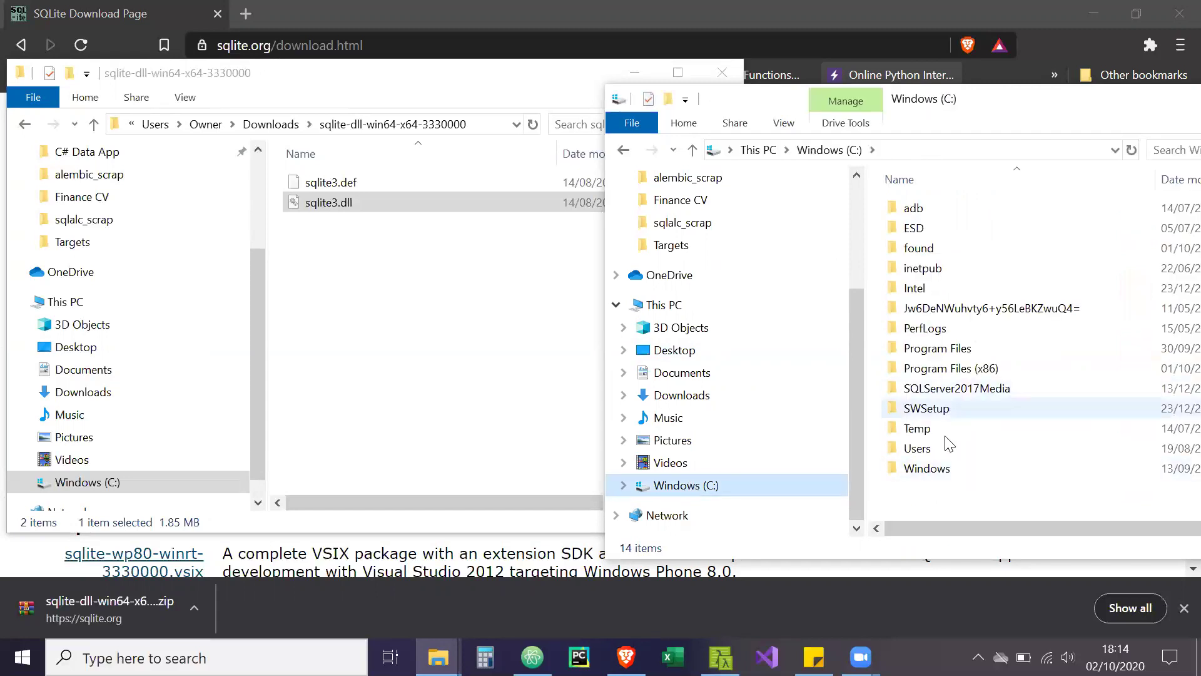
double_click(942, 445)
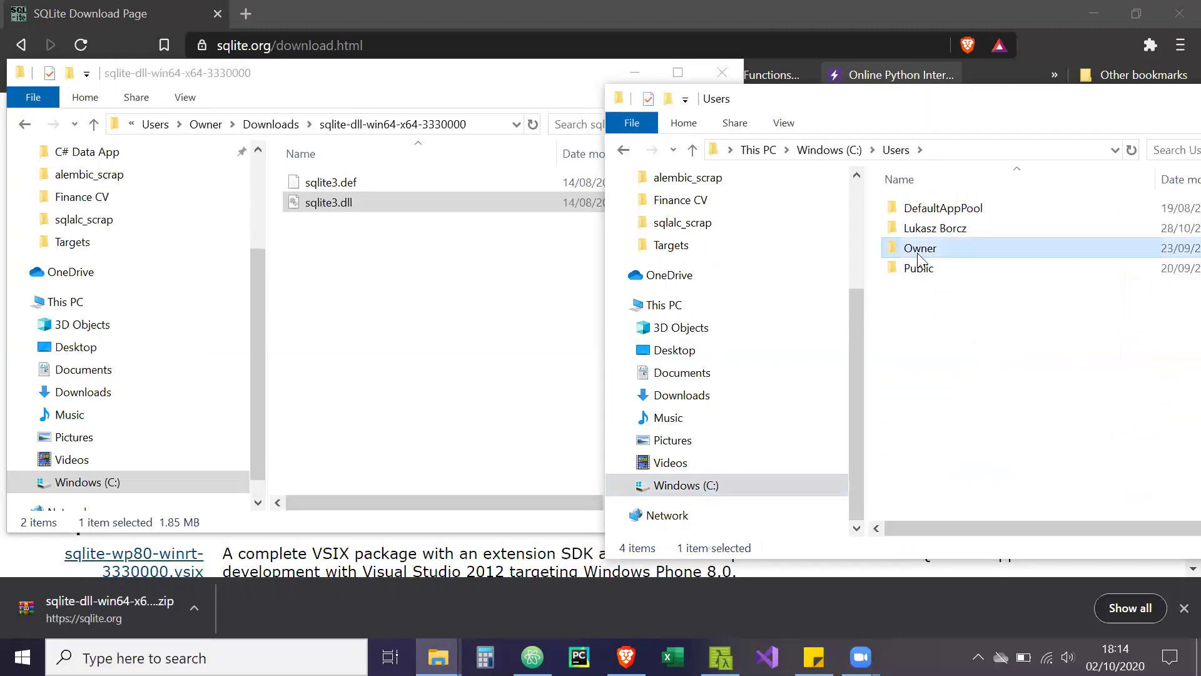
double_click(920, 248)
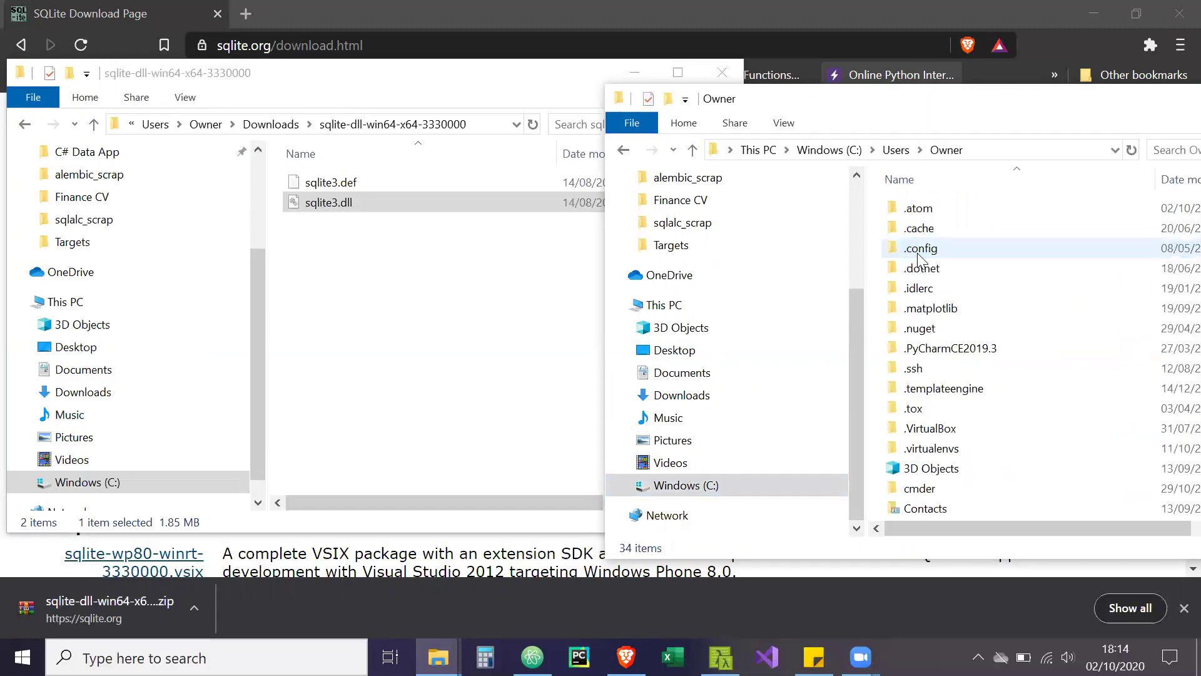
Step: Navigate AppData > Local > Programs > Python > Python37 > DLLs and select the existing sqlite3.dll
click(1001, 149)
text(\appdata)
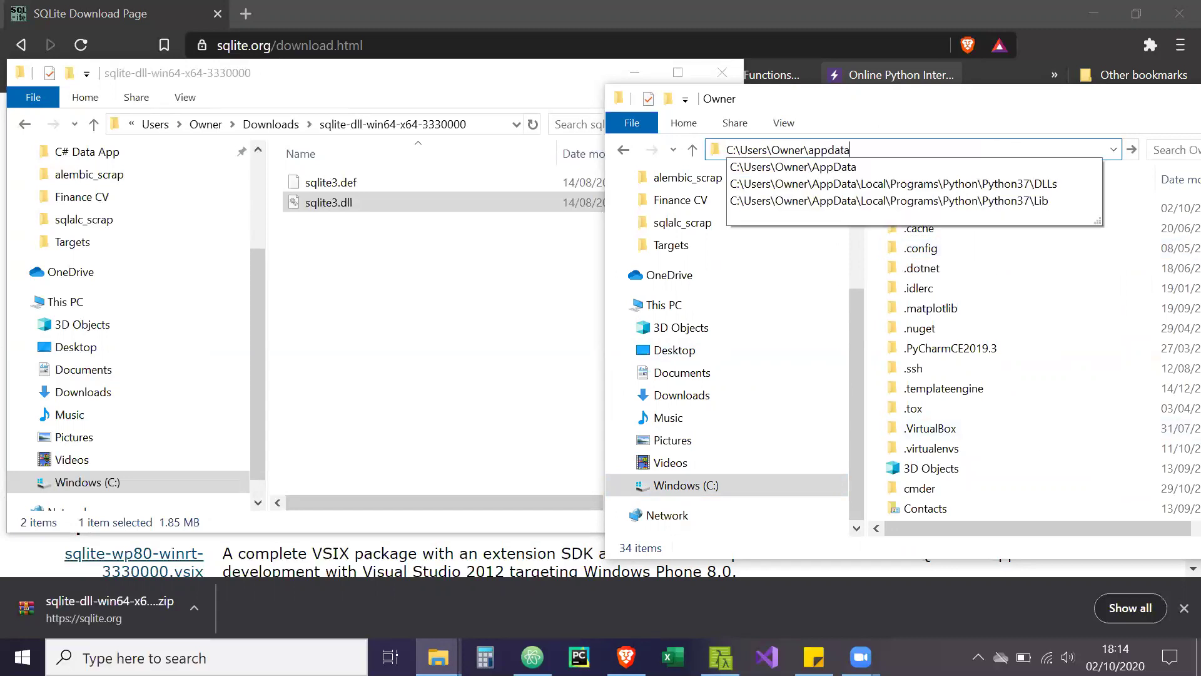
key(Return)
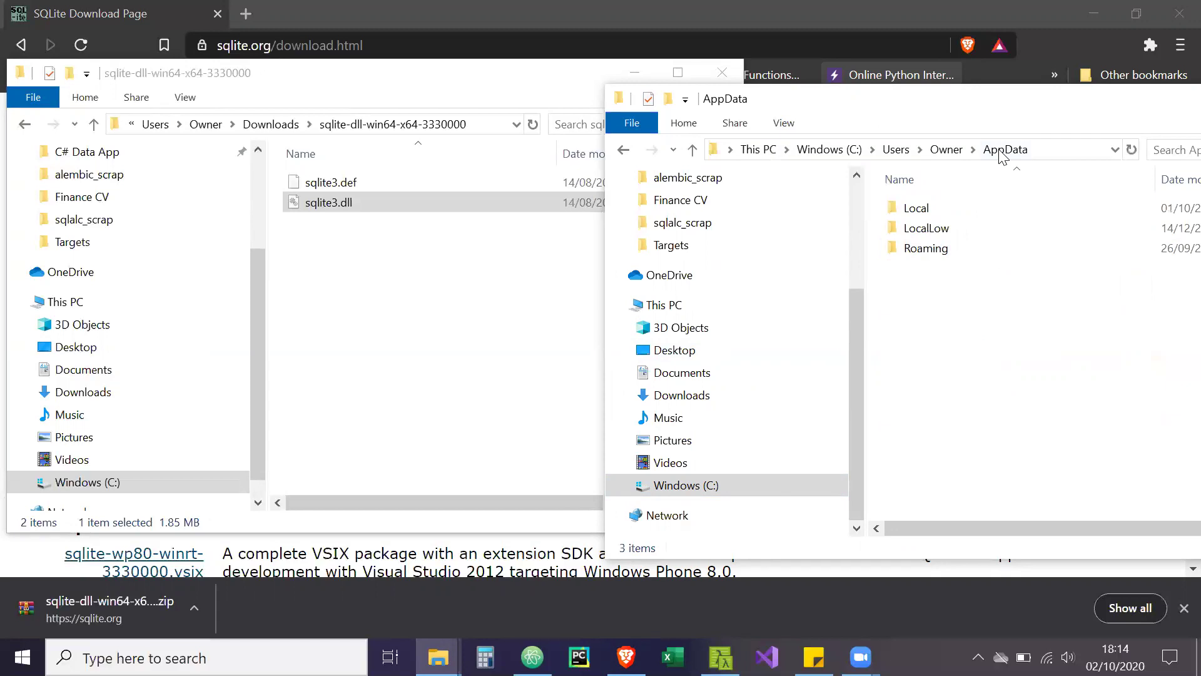
double_click(954, 207)
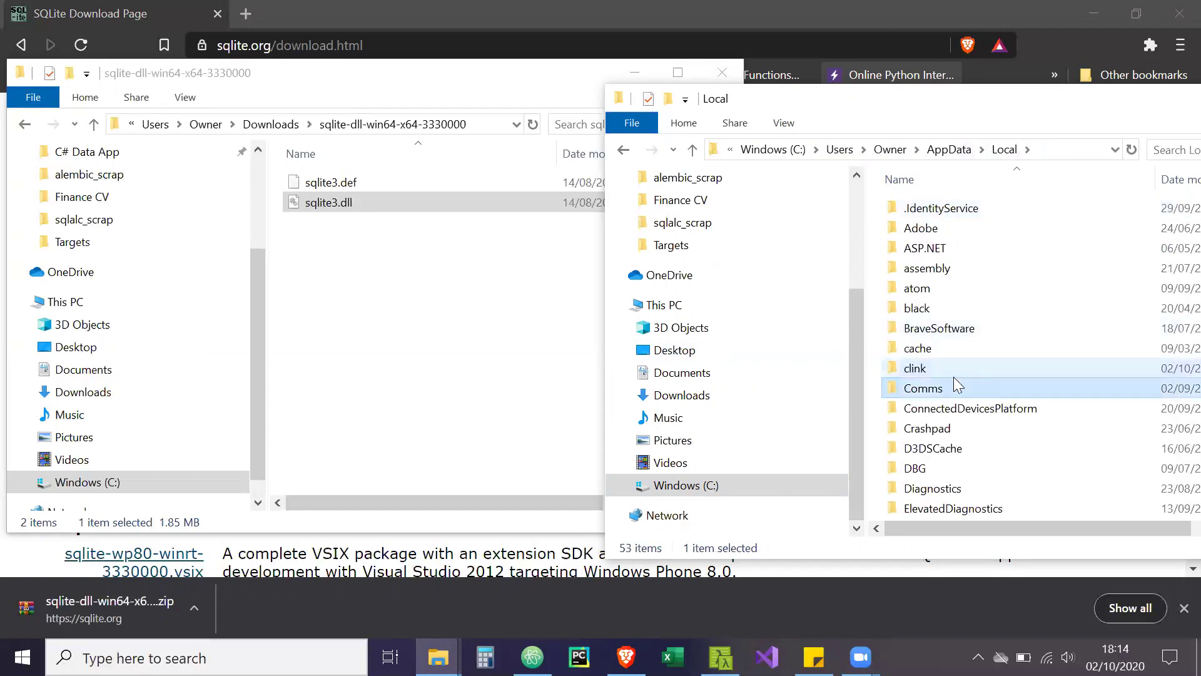
key(Down)
key(Down)
key(Down)
key(Down)
key(Down)
key(Down)
key(Down)
key(Down)
key(Down)
key(Down)
key(Down)
key(Down)
key(Down)
key(Down)
key(Down)
key(Down)
key(Down)
key(Down)
key(Down)
key(Down)
key(Down)
key(Down)
key(Down)
key(Down)
key(Down)
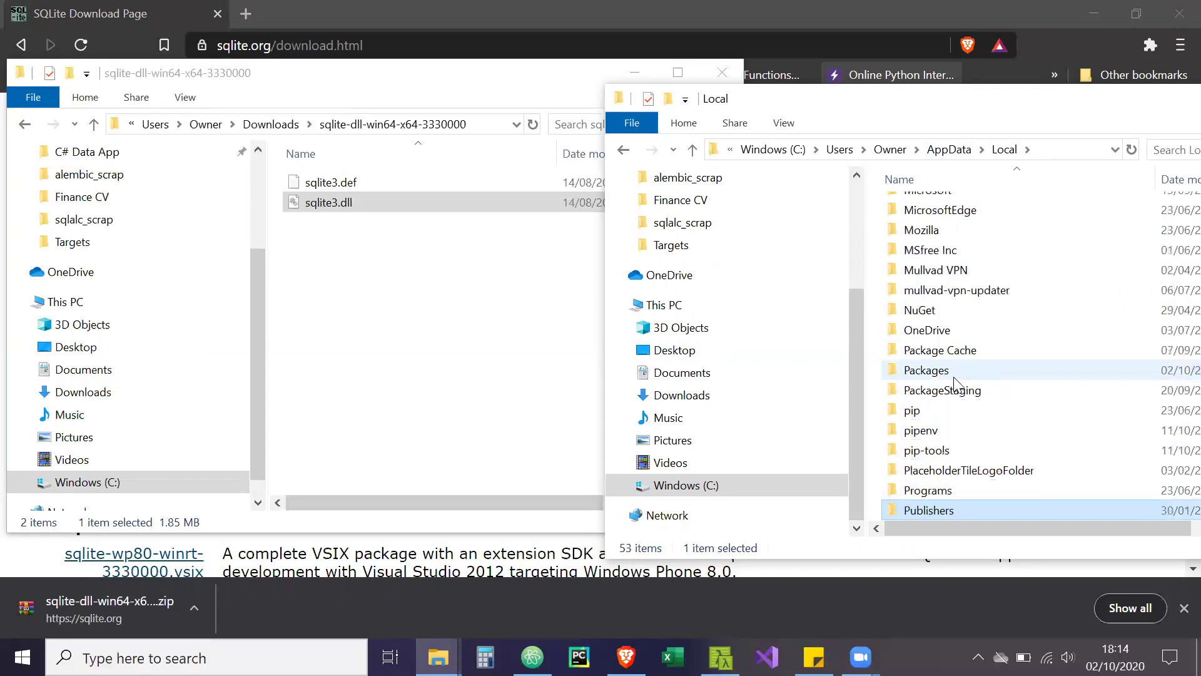
double_click(958, 490)
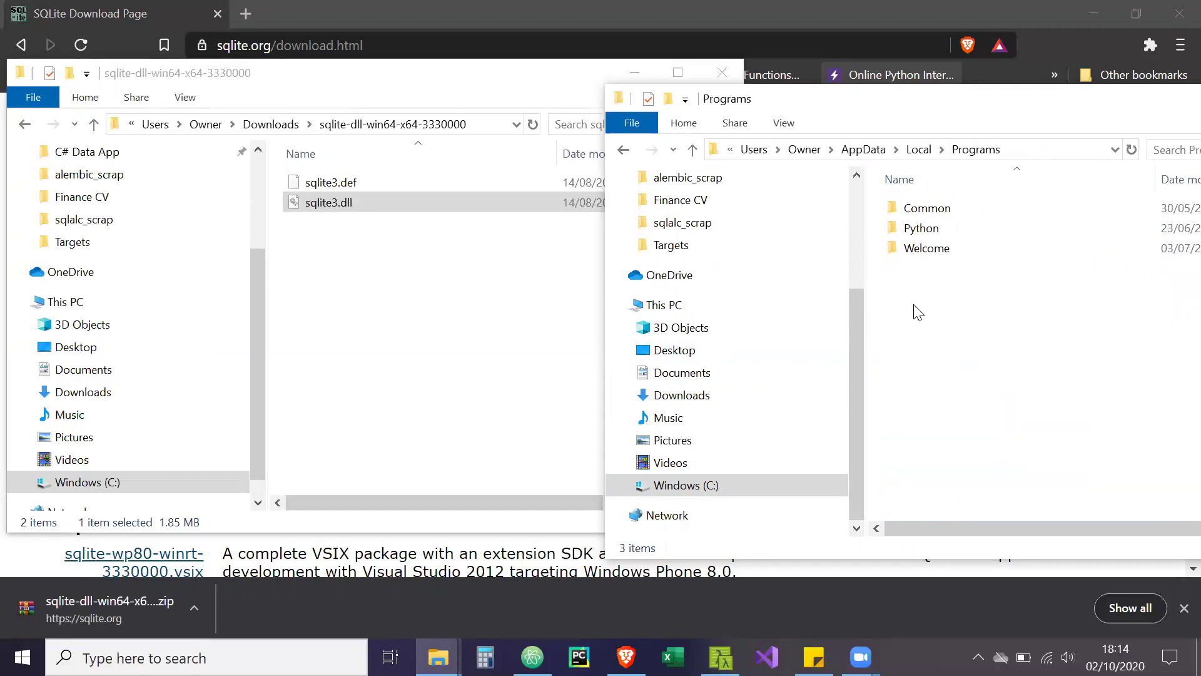
double_click(933, 230)
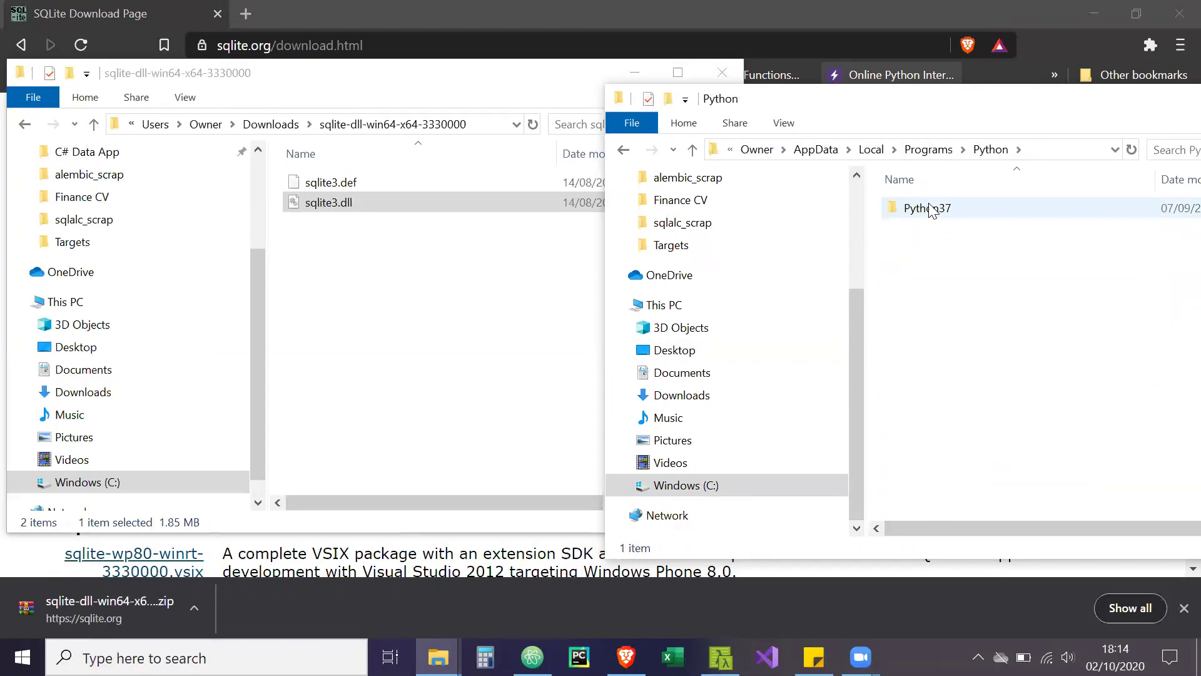
double_click(931, 209)
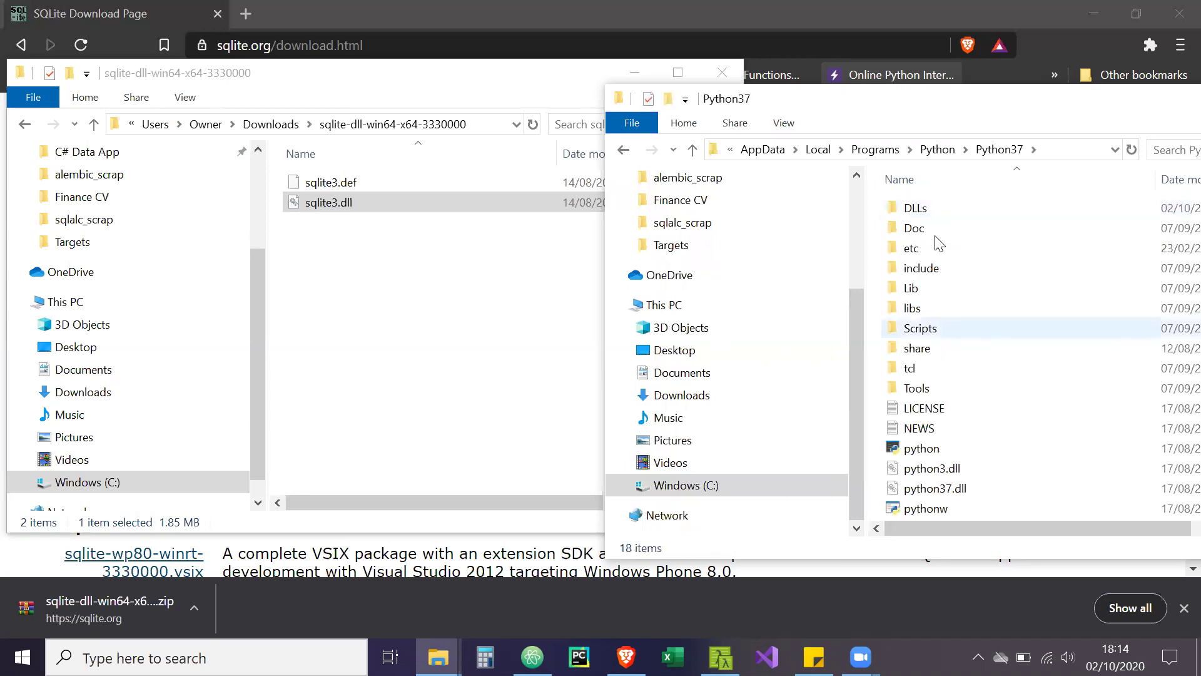
click(921, 210)
double_click(921, 210)
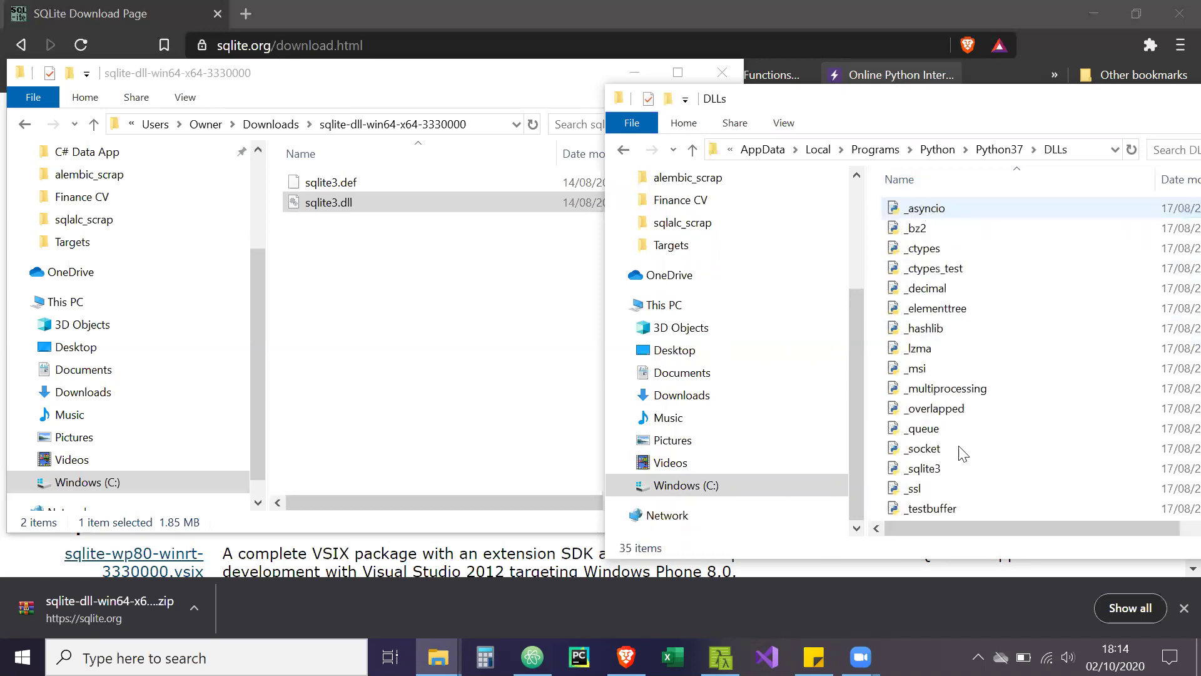
click(960, 488)
key(Down)
key(Down)
key(Down)
key(Down)
key(Down)
key(Down)
key(Down)
key(Down)
key(Down)
key(Down)
key(Down)
key(Down)
key(Down)
key(Down)
key(Down)
key(Down)
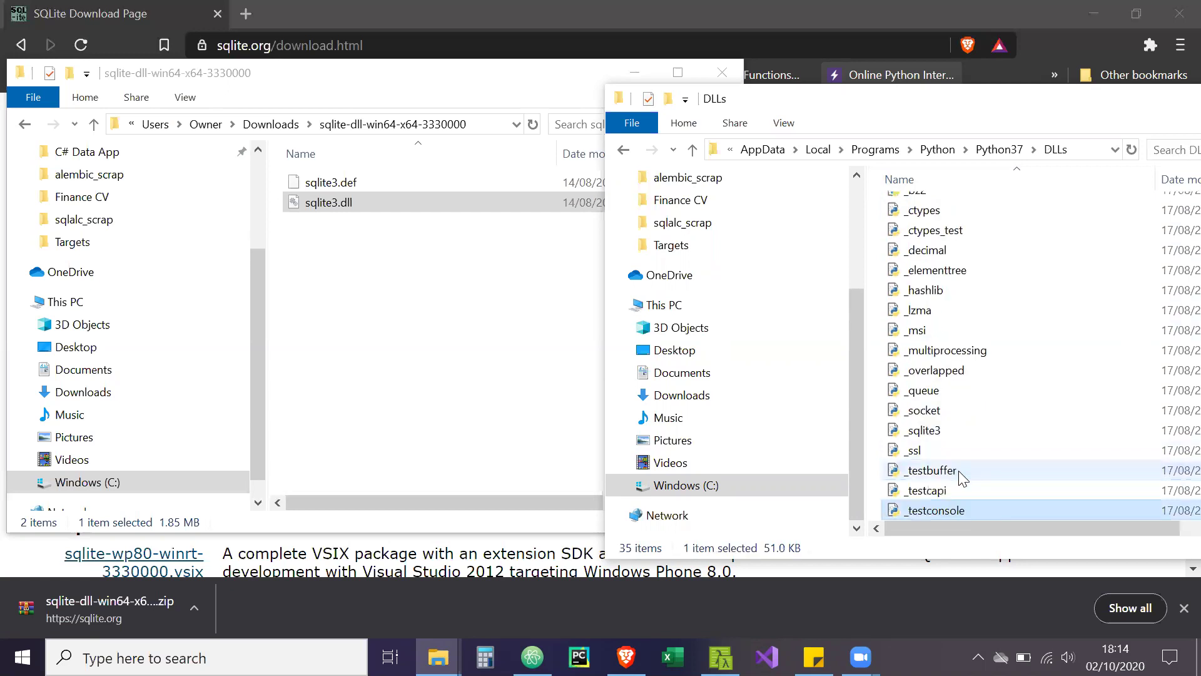
key(Up)
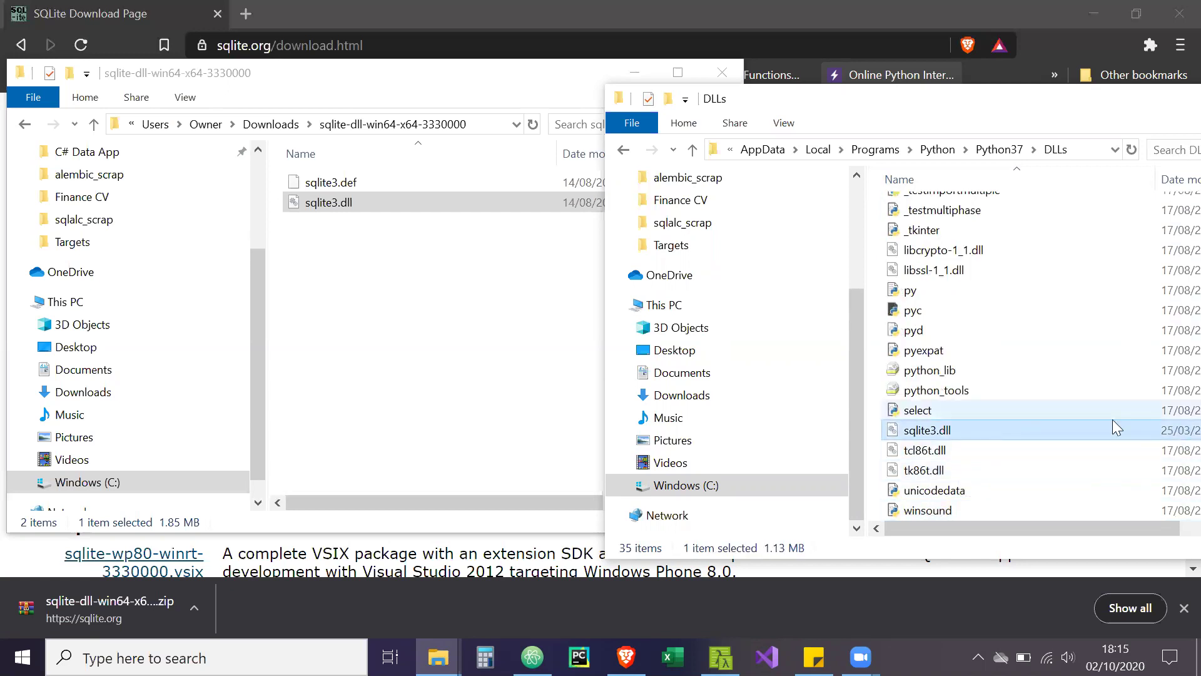
mouse_move(989, 108)
mouse_down()
mouse_move(912, 103)
mouse_move(981, 113)
mouse_up()
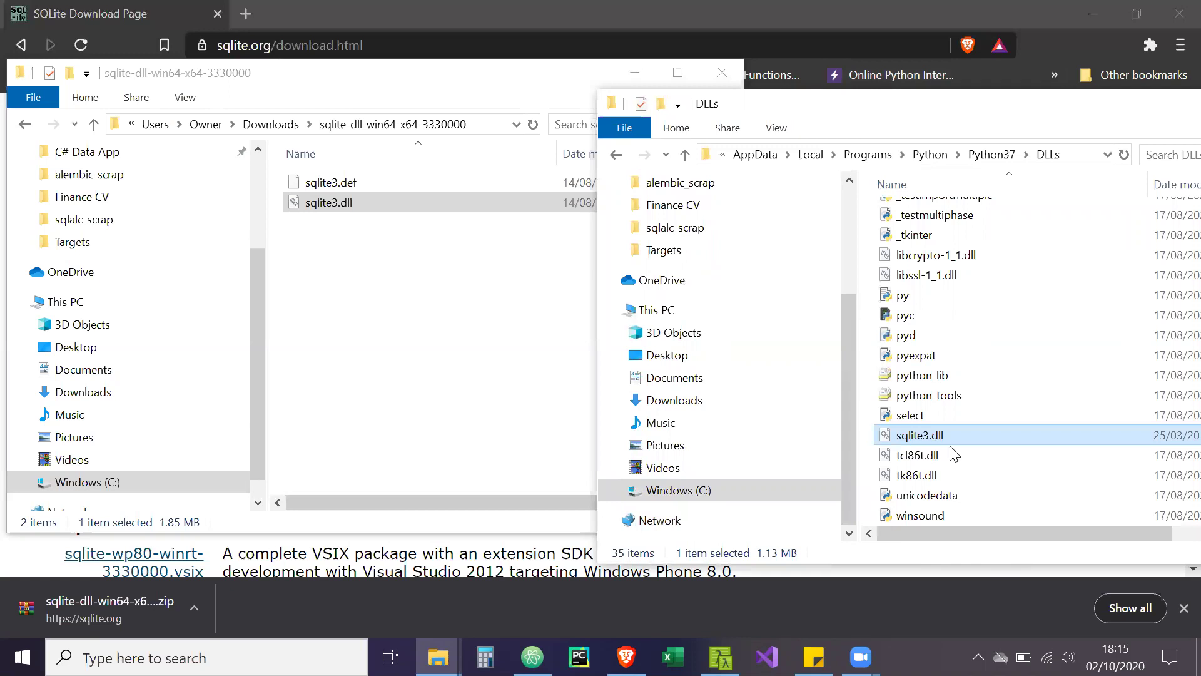
Step: Rename Python's sqlite3.dll to sqlite3.dll.old and drag the downloaded sqlite3.dll into the DLLs folder
click(526, 314)
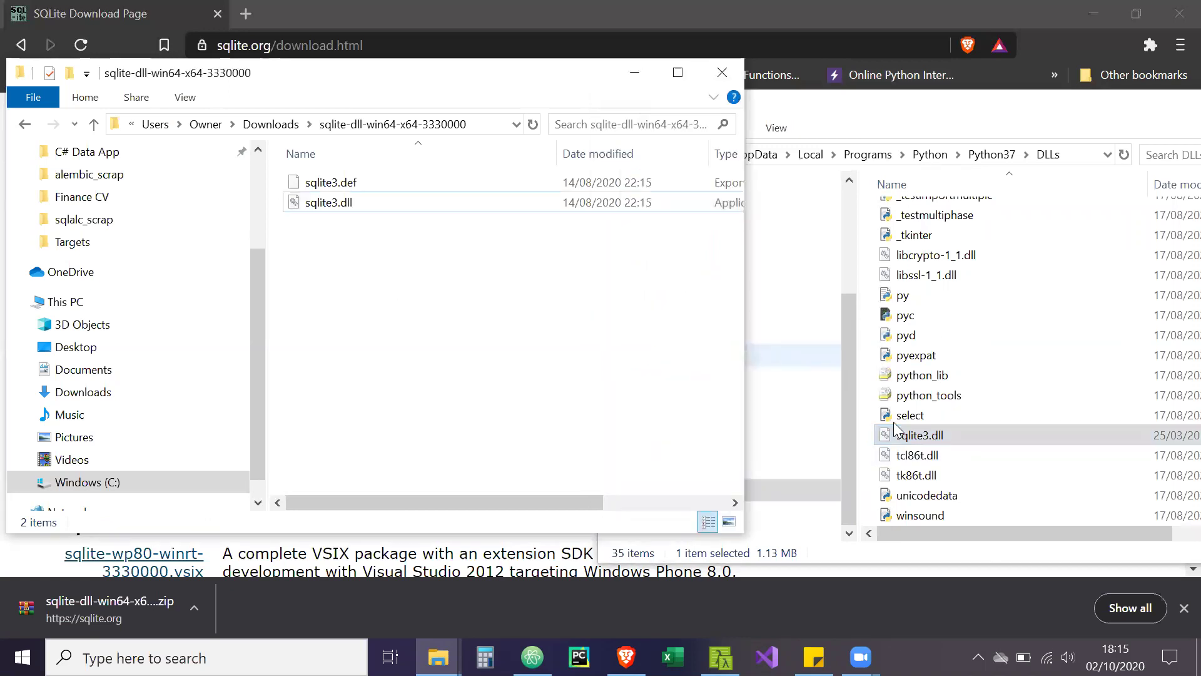
click(909, 438)
right_click(909, 438)
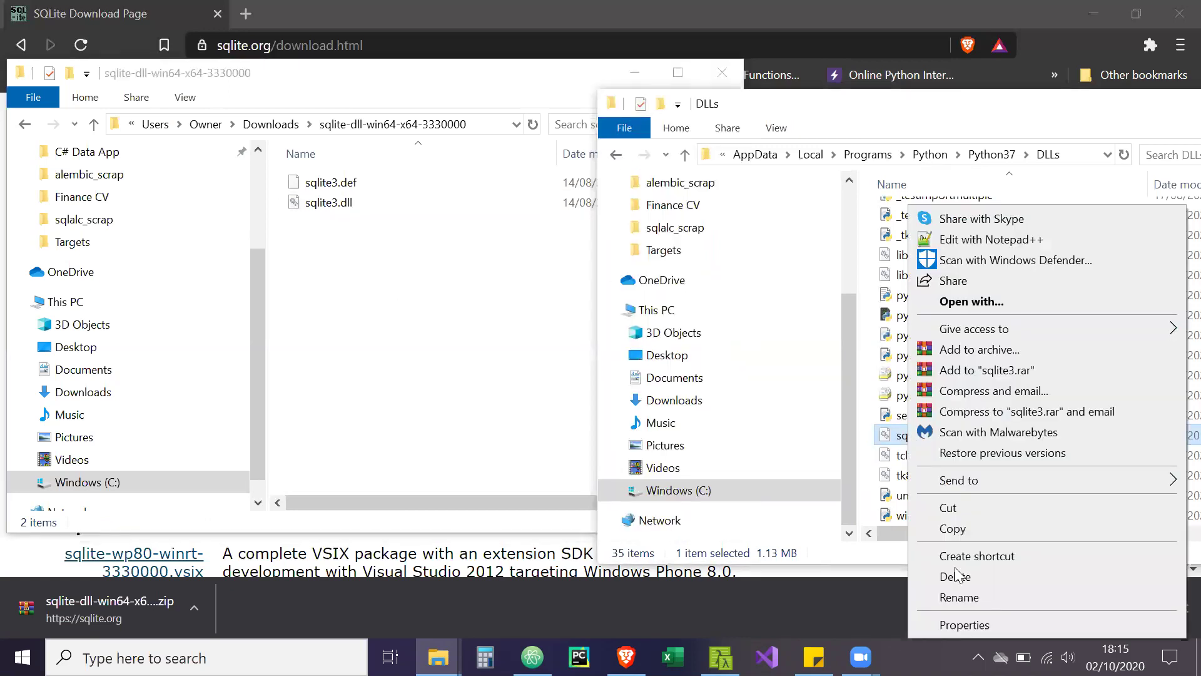
click(960, 600)
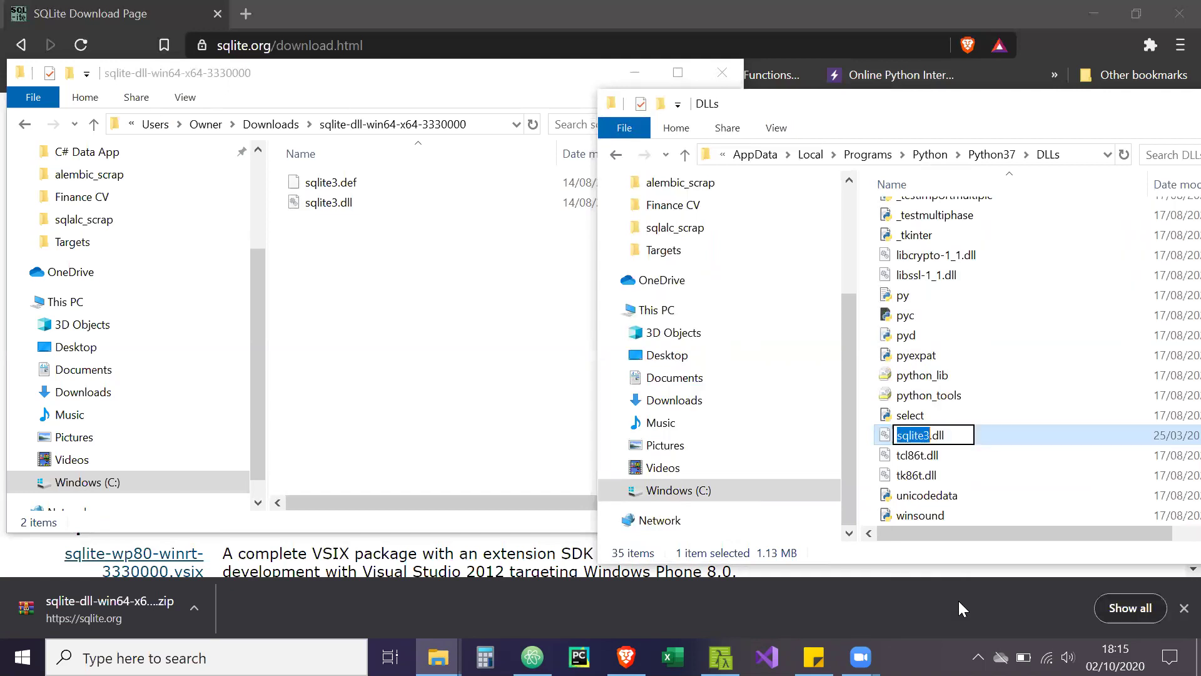
key(Right)
text(.old)
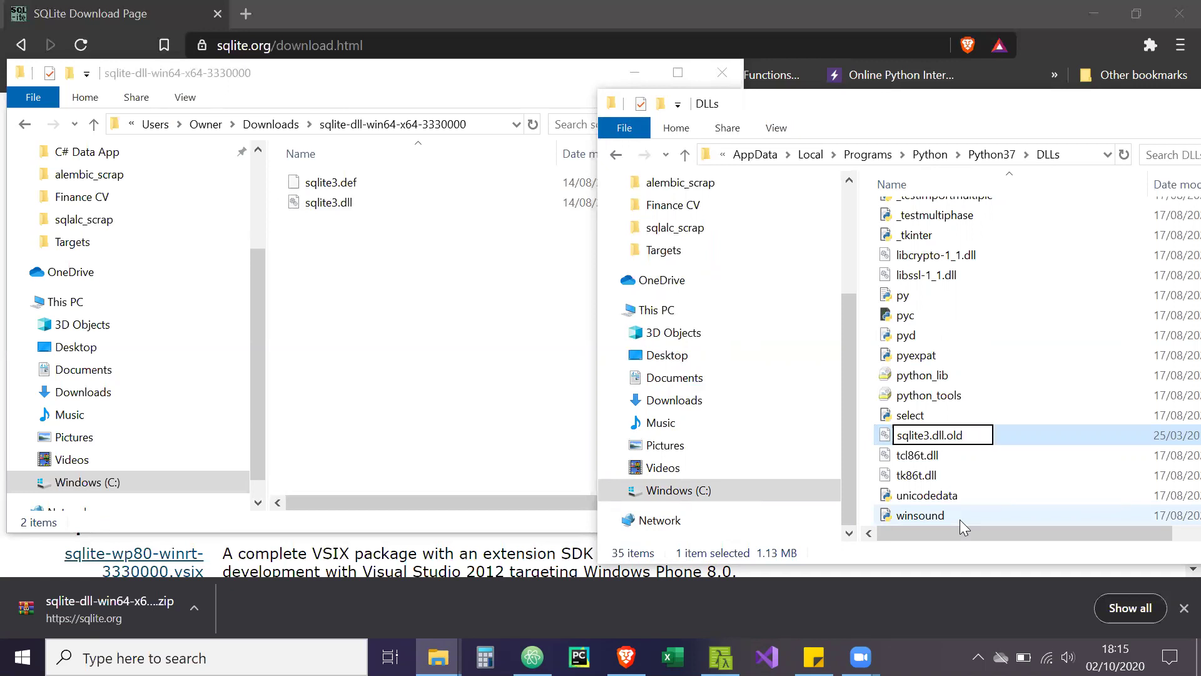
key(Return)
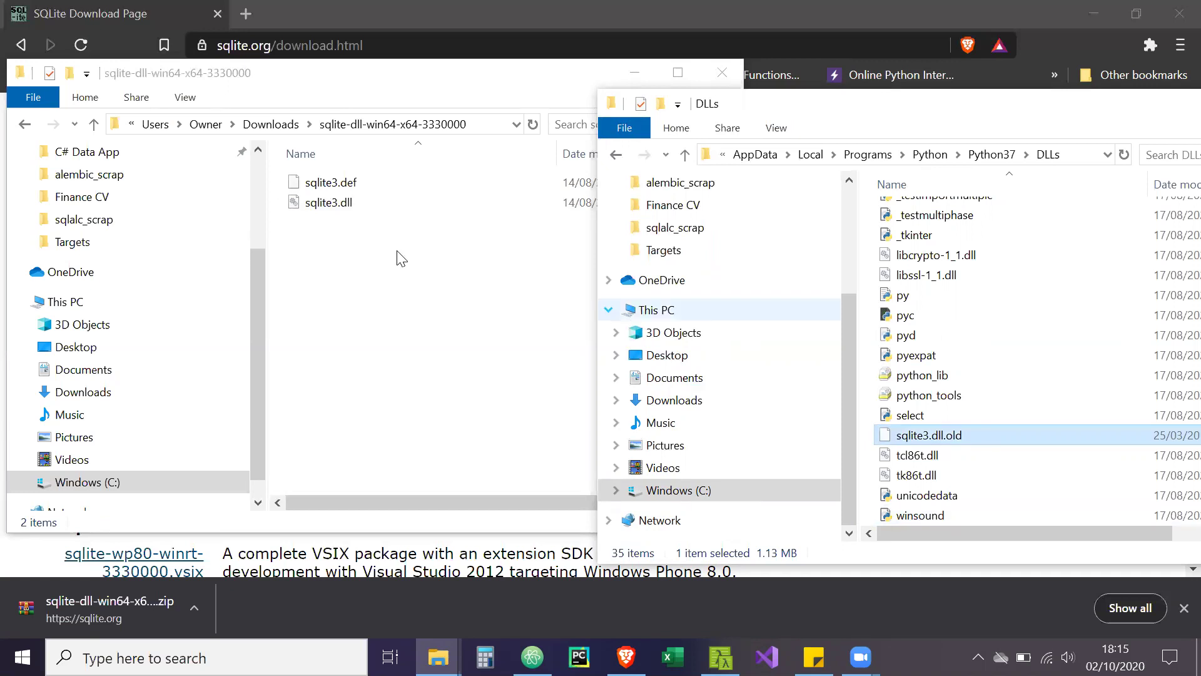
click(367, 207)
drag(312, 199, 970, 453)
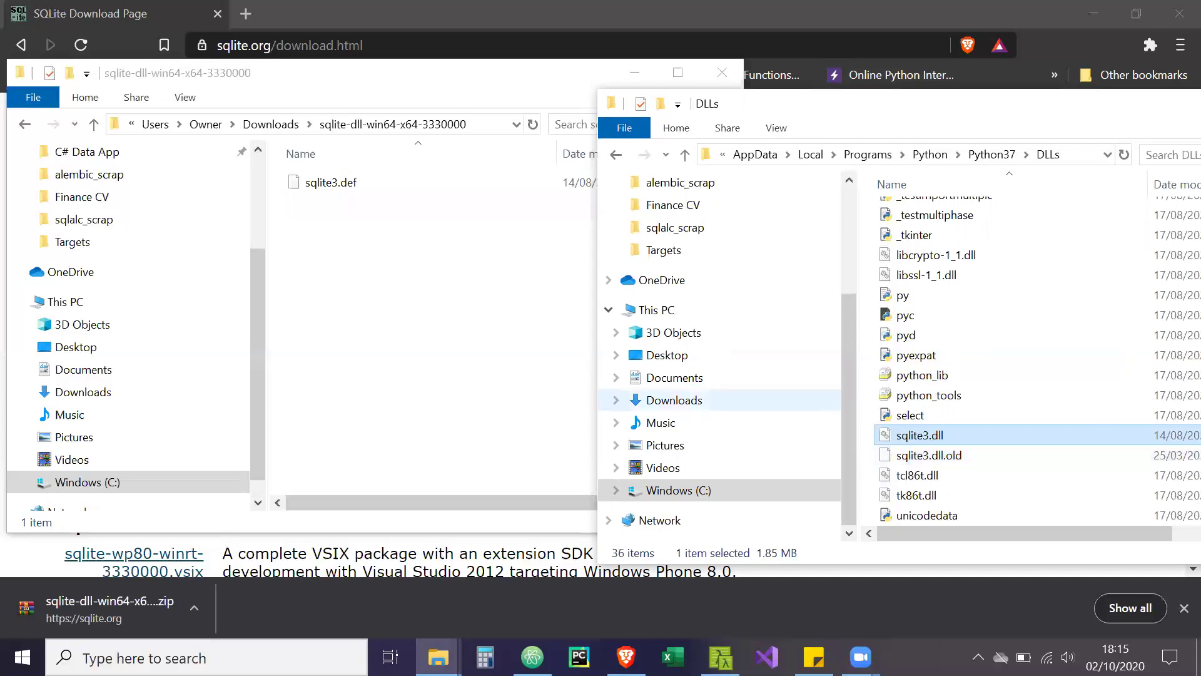
Step: Restart Python in my_env, import sqlite3, and confirm sqlite3.sqlite_version now shows 3.33.0
click(720, 657)
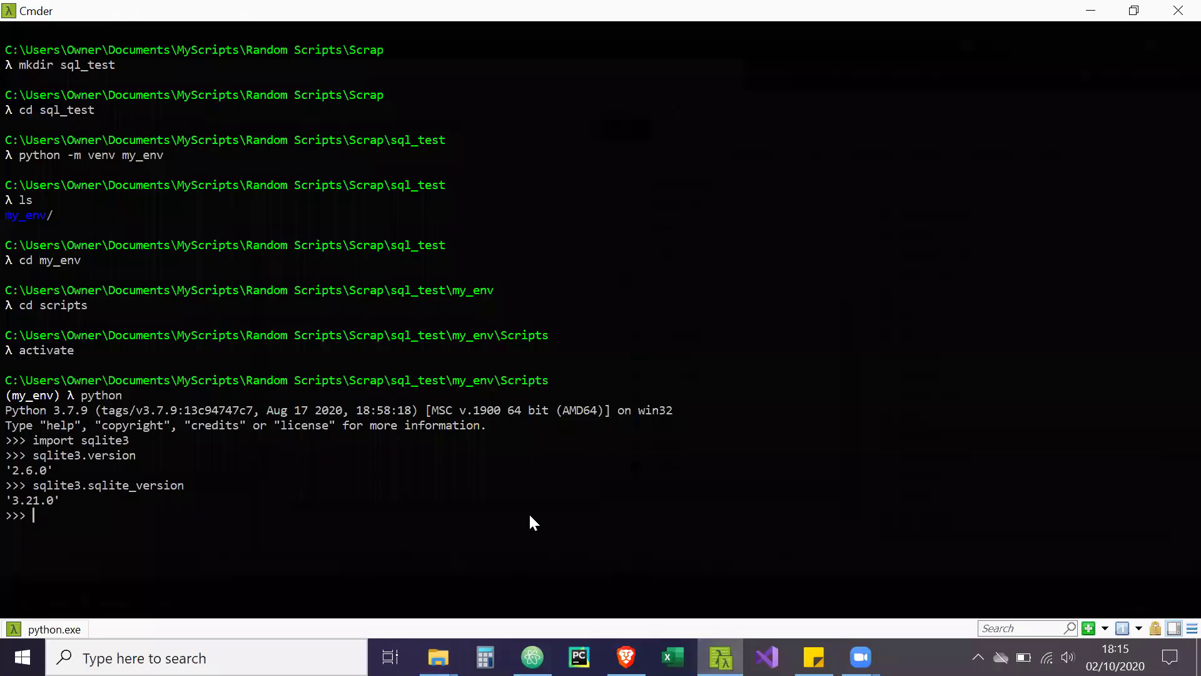
text(exit())
key(Return)
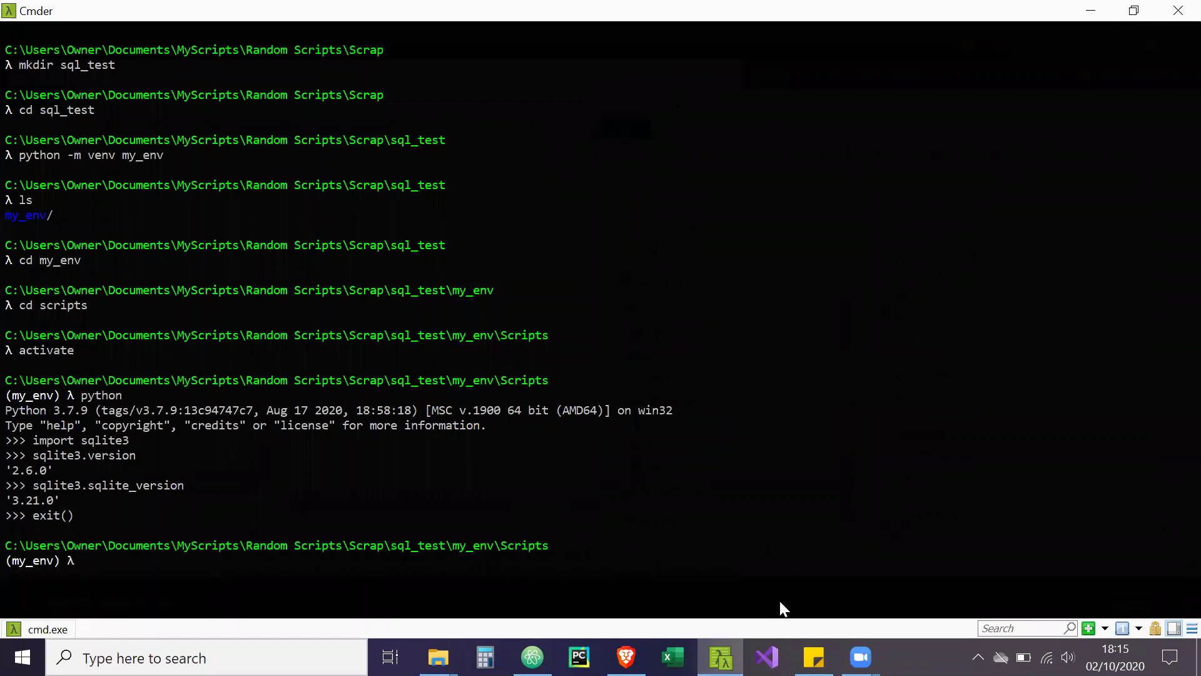
mouse_move(437, 657)
text(pytho)
key(BackSpace)
text(on)
key(Return)
text(import)
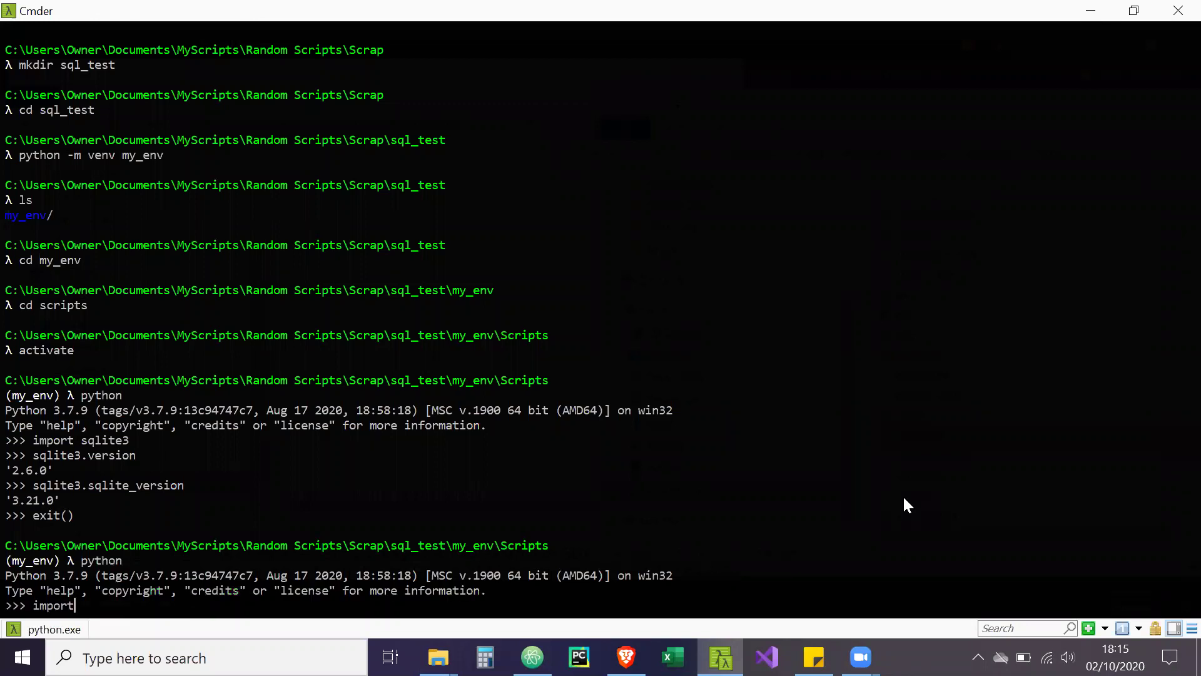
text( sqlite3)
key(Return)
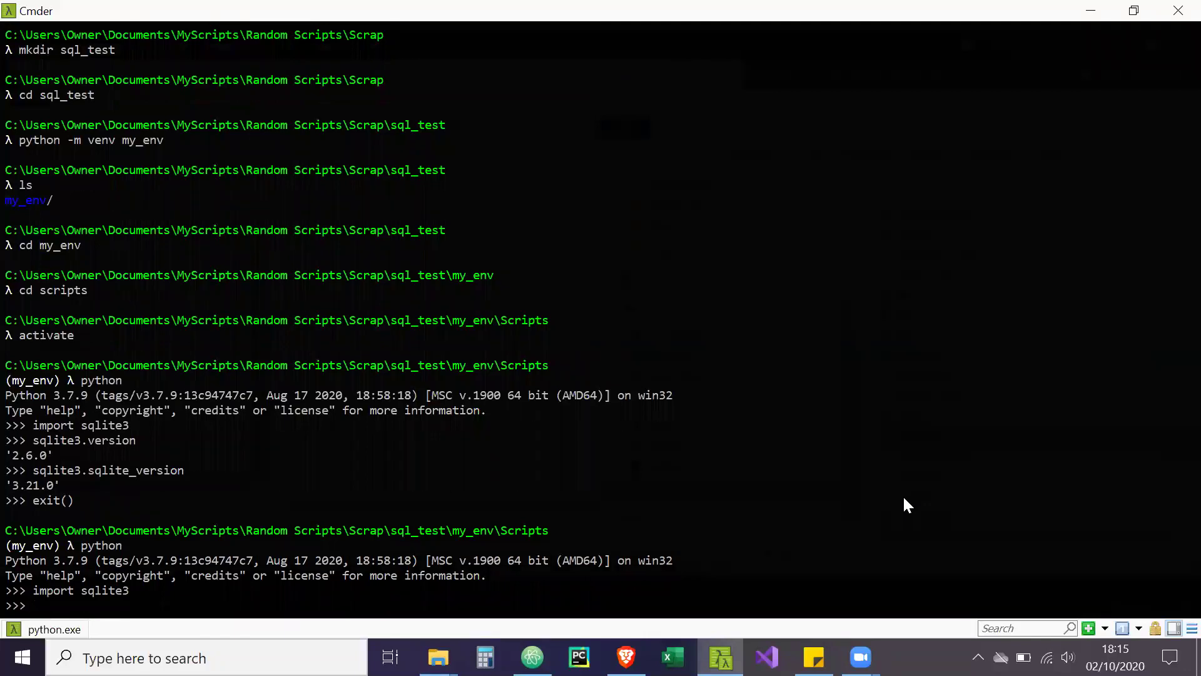
text(sqlite3.sqlite_version)
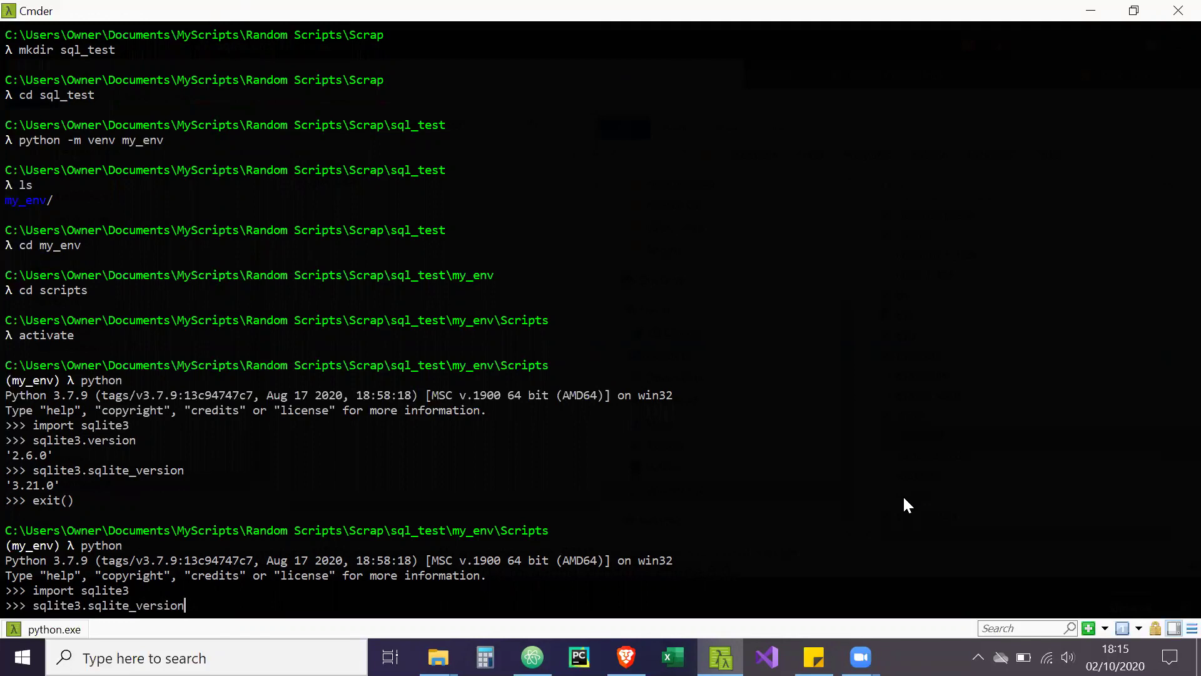
key(Return)
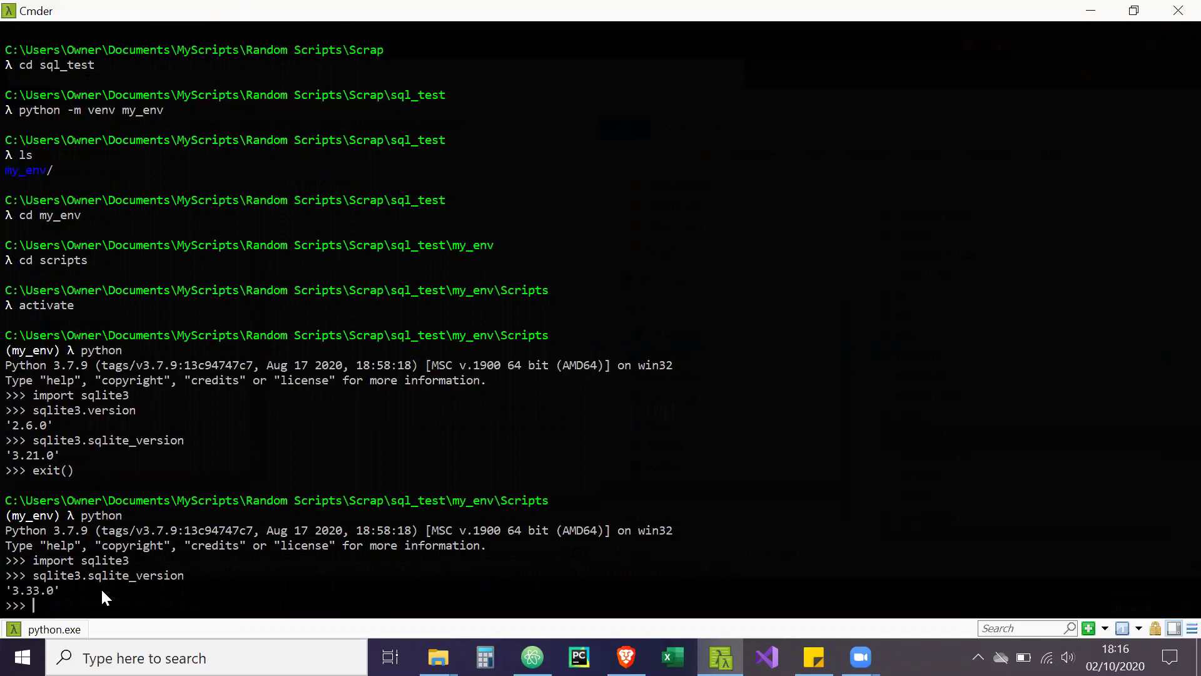
Step: Exit Python, deactivate my_env, and confirm the global Python's sqlite3.sqlite_version is 3.33.0
text(exit())
key(Return)
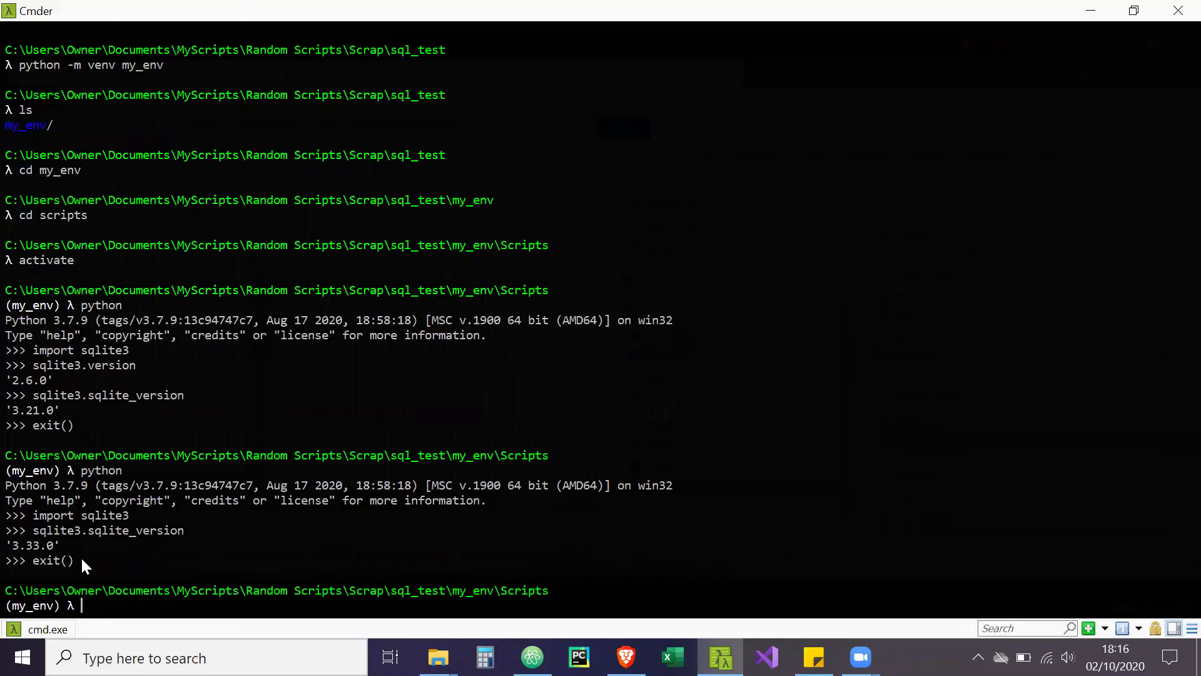
text(deactivate)
key(Return)
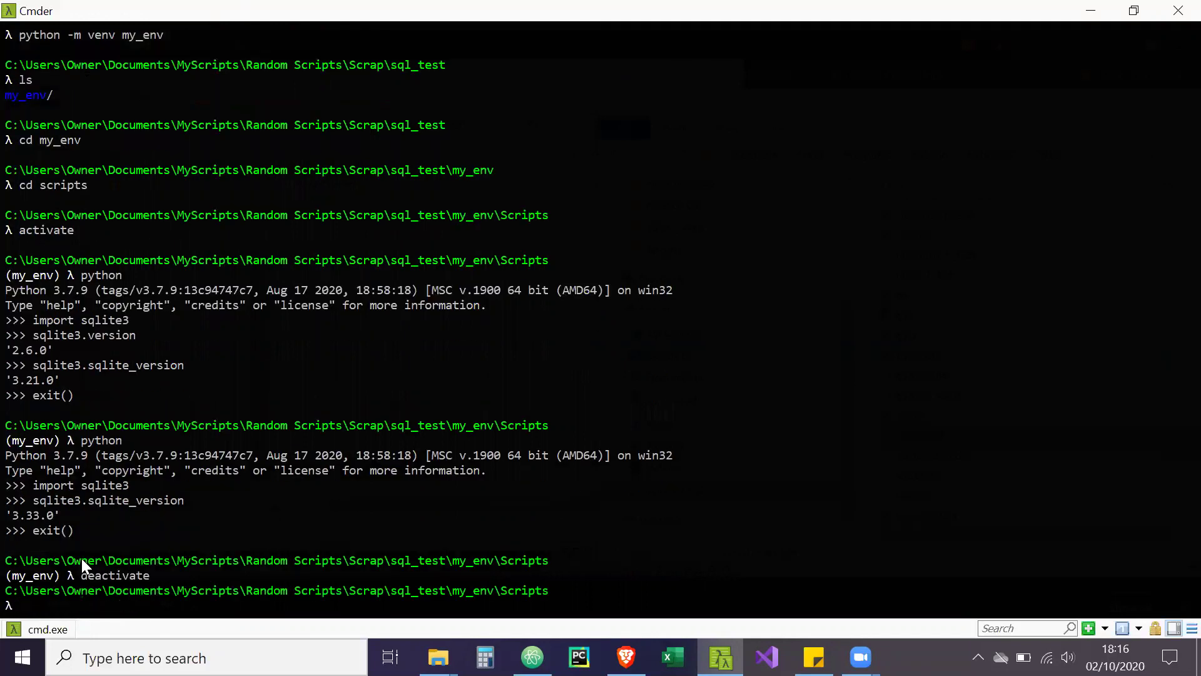
text(python)
key(Return)
text(imp)
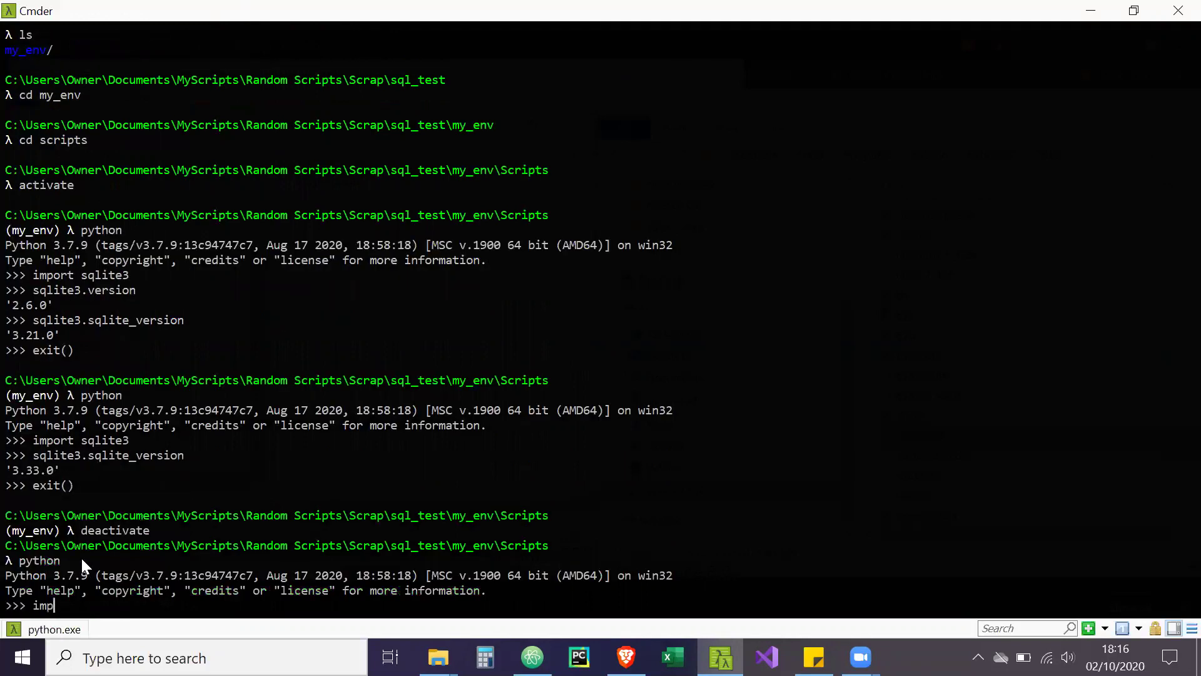
text(ort sqlite3)
key(Return)
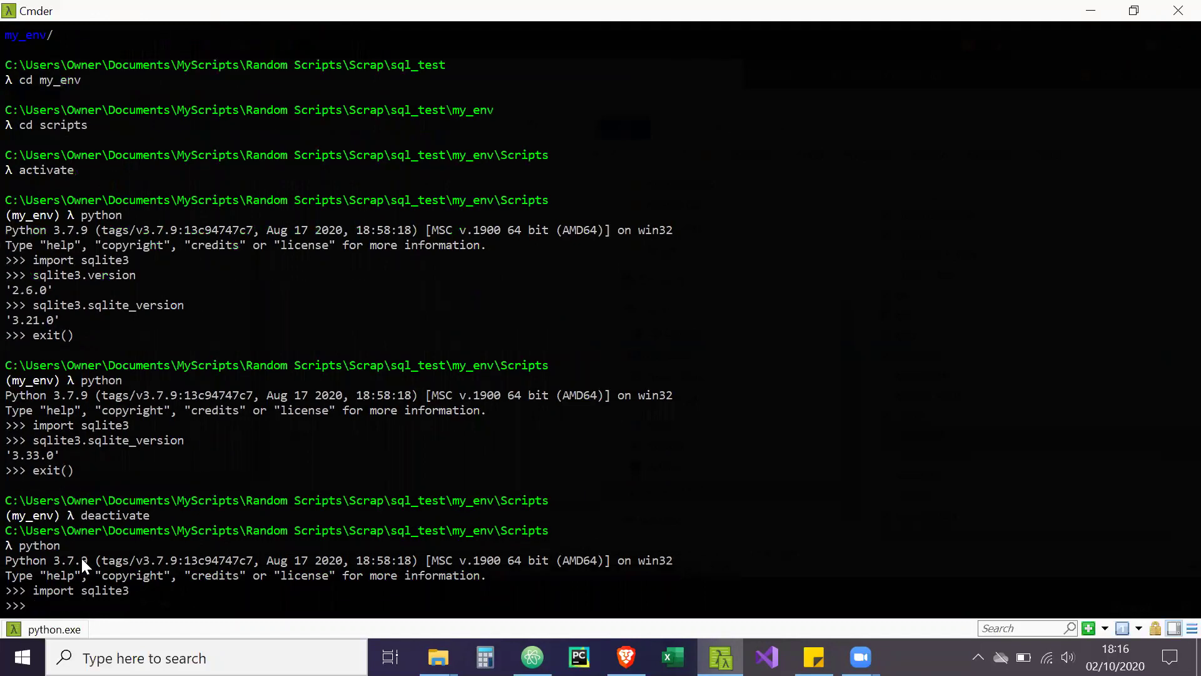
text(sqlite3.sqlite_versi)
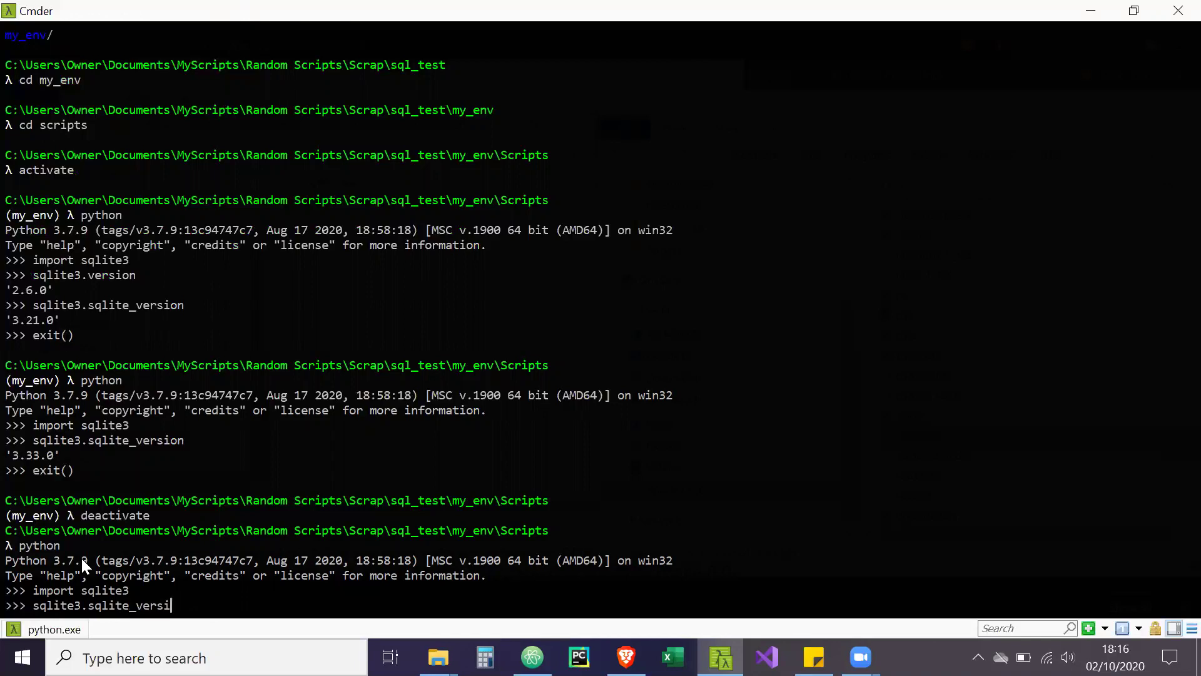
text(on)
key(Return)
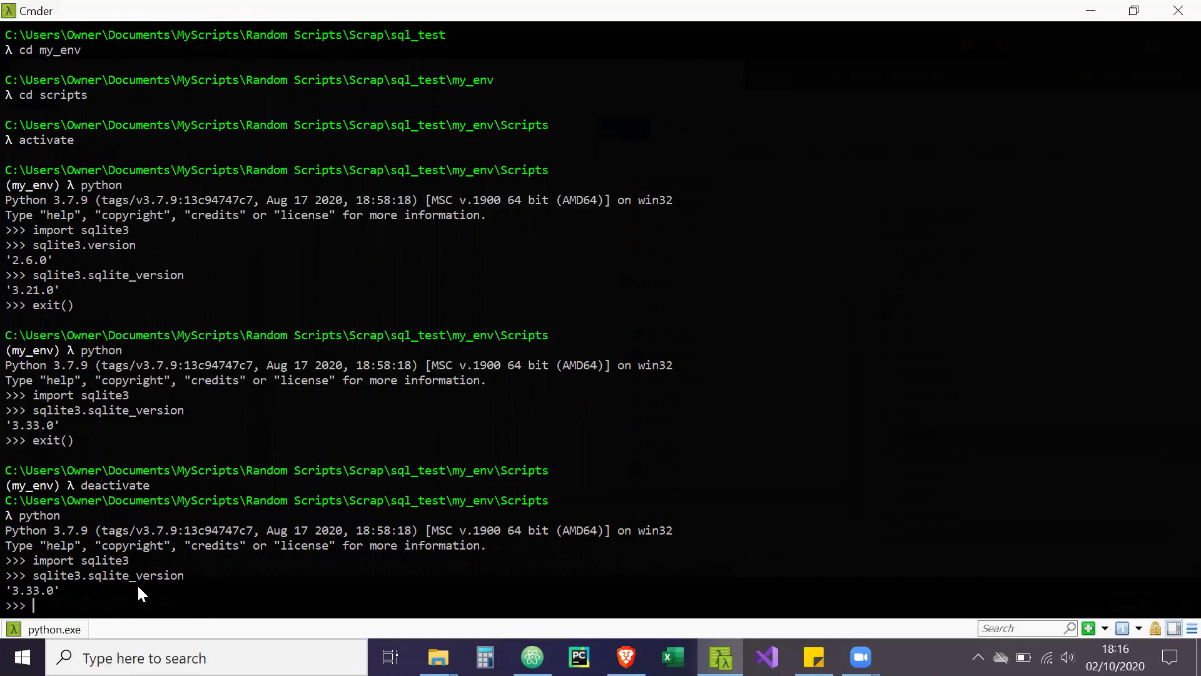
Step: Run exit() to leave the global Python interpreter
text(exit())
key(Return)
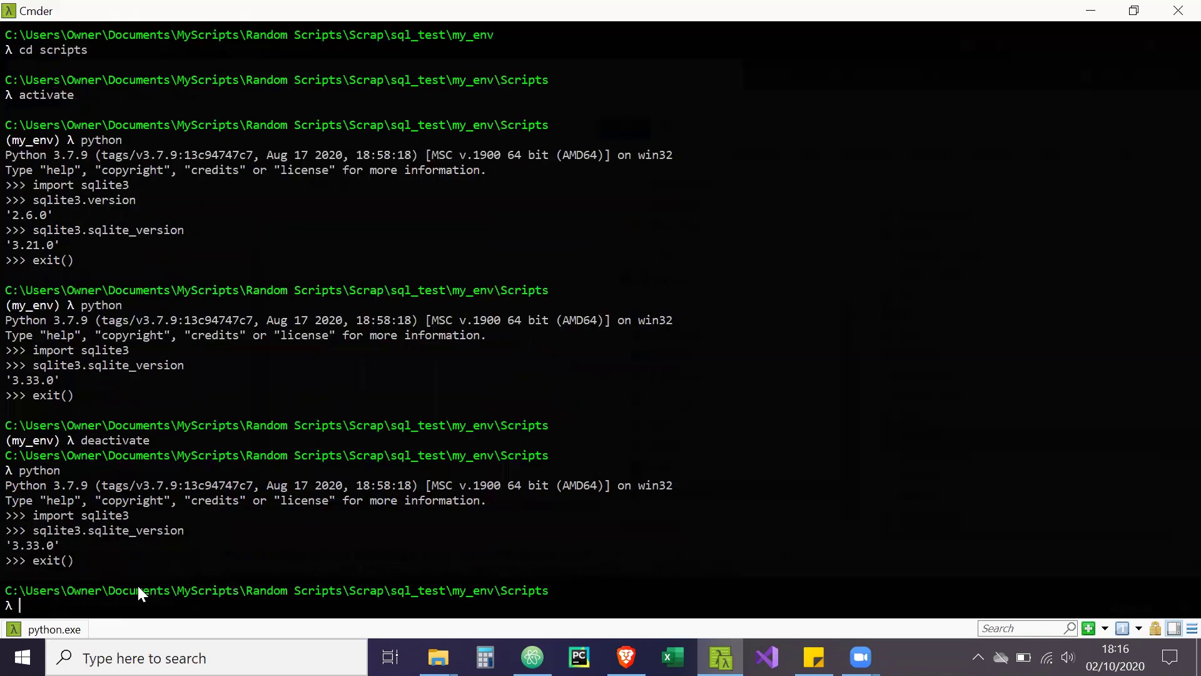